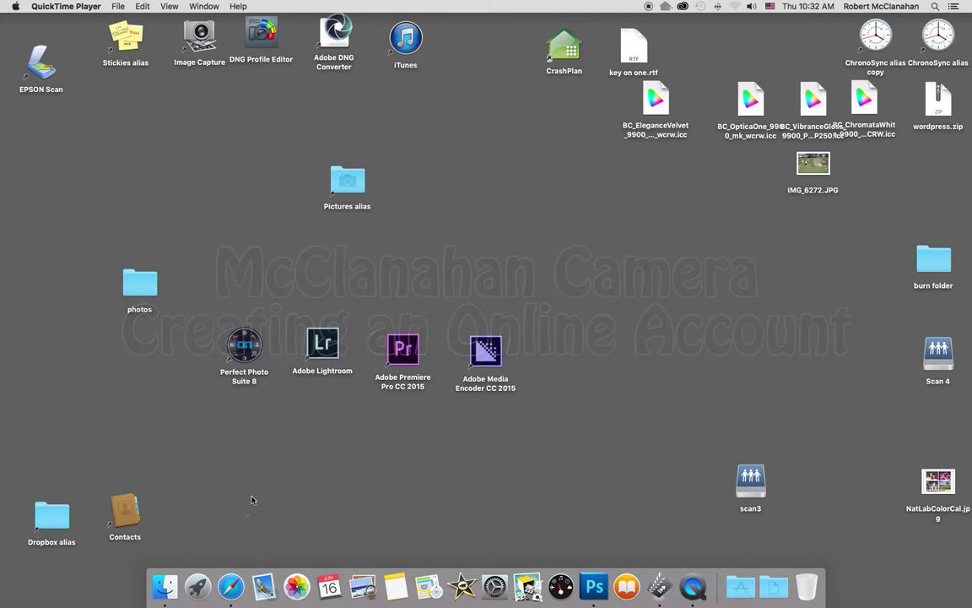
Launch Safari and load the McClanahan Camera homepage at mccamera.com.
{"action": "left_click", "coordinate": [228, 588]}
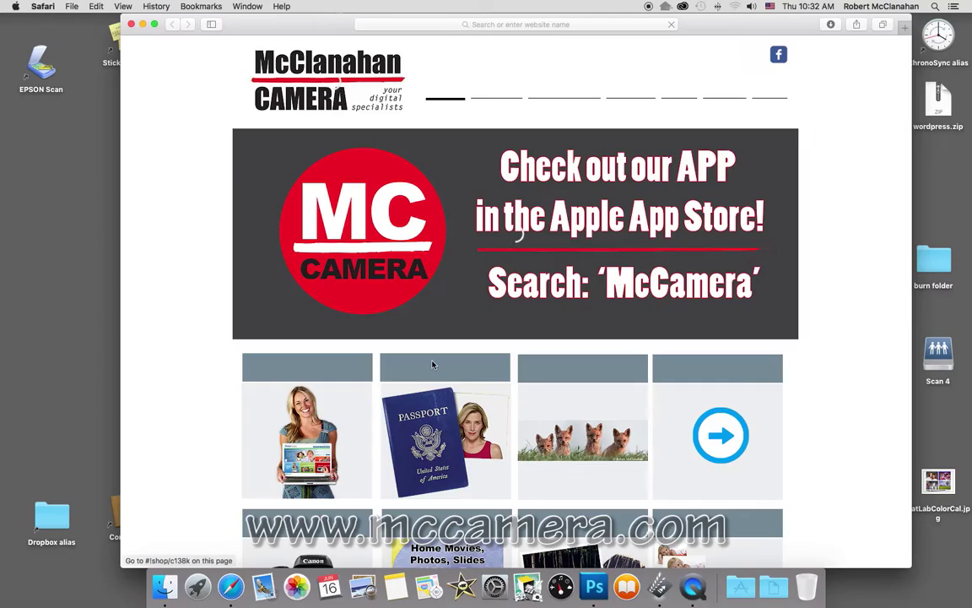
{"action": "scroll", "coordinate": [431, 337], "scroll_direction": "down", "scroll_amount": 1}
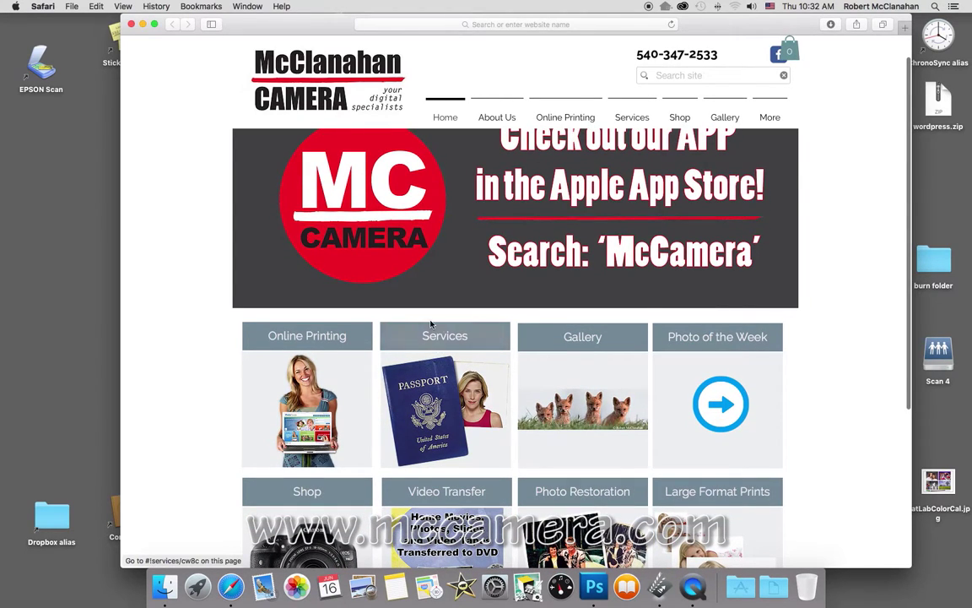
{"action": "scroll", "coordinate": [369, 321], "scroll_direction": "down", "scroll_amount": 1}
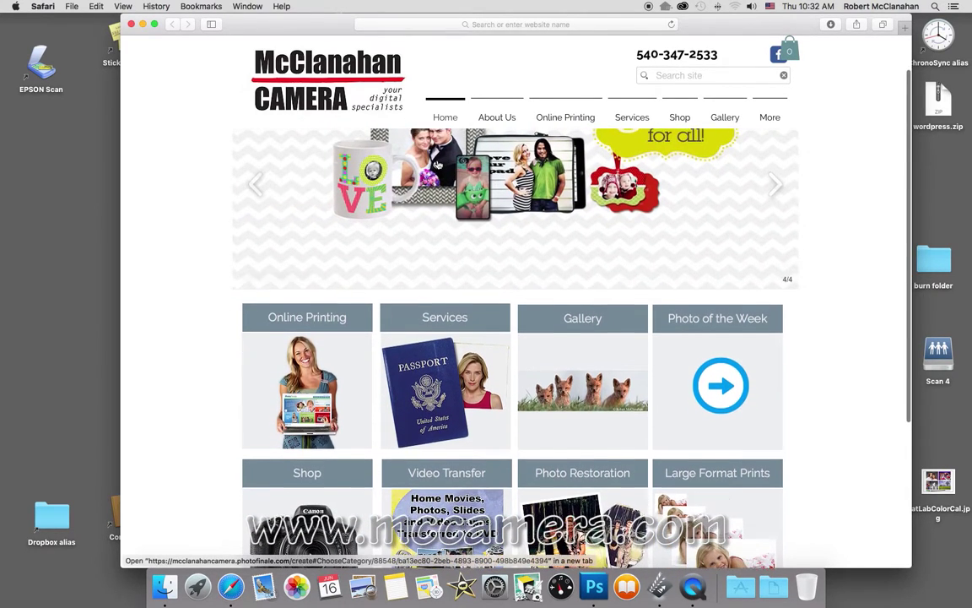
{"action": "scroll", "coordinate": [437, 164], "scroll_direction": "up", "scroll_amount": 2}
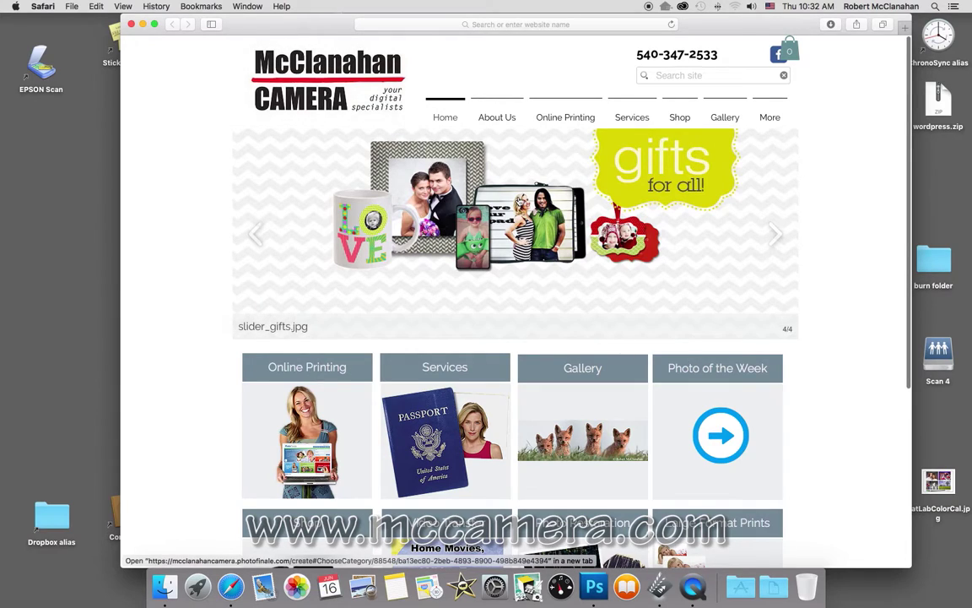
{"action": "left_click", "coordinate": [431, 24]}
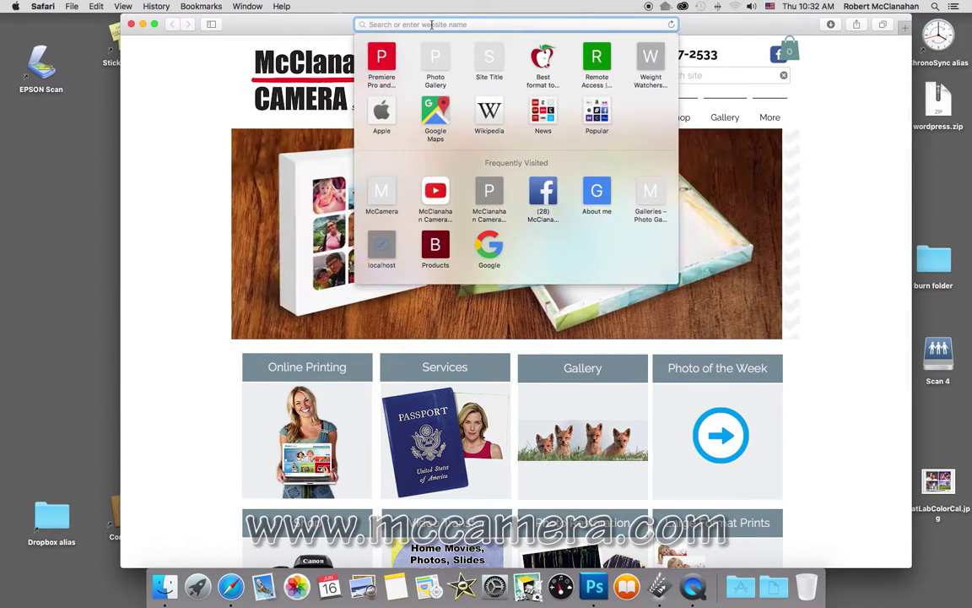
{"action": "type", "text": "mccam"}
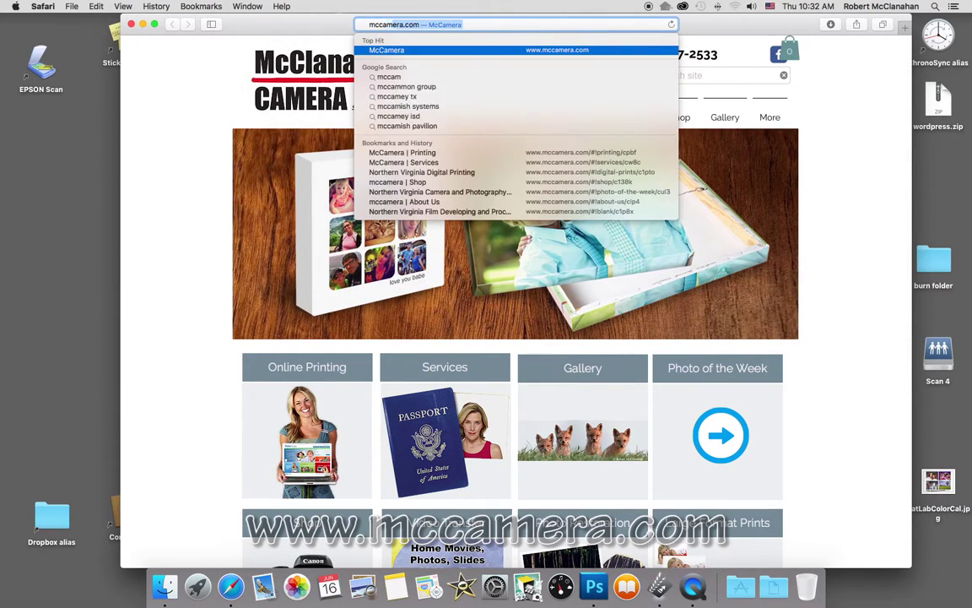
{"action": "type", "text": "era.com"}
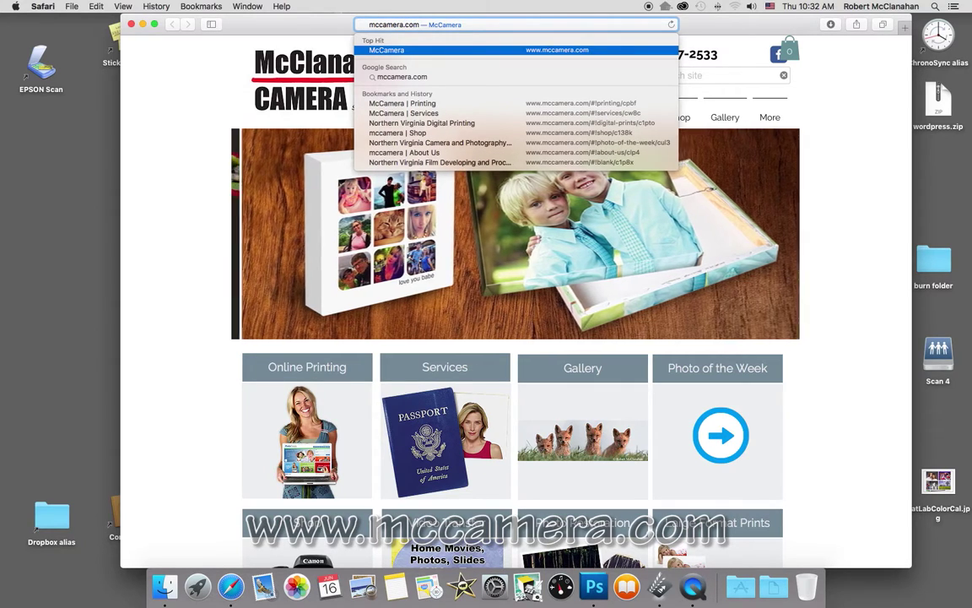
{"action": "key", "text": "Down"}
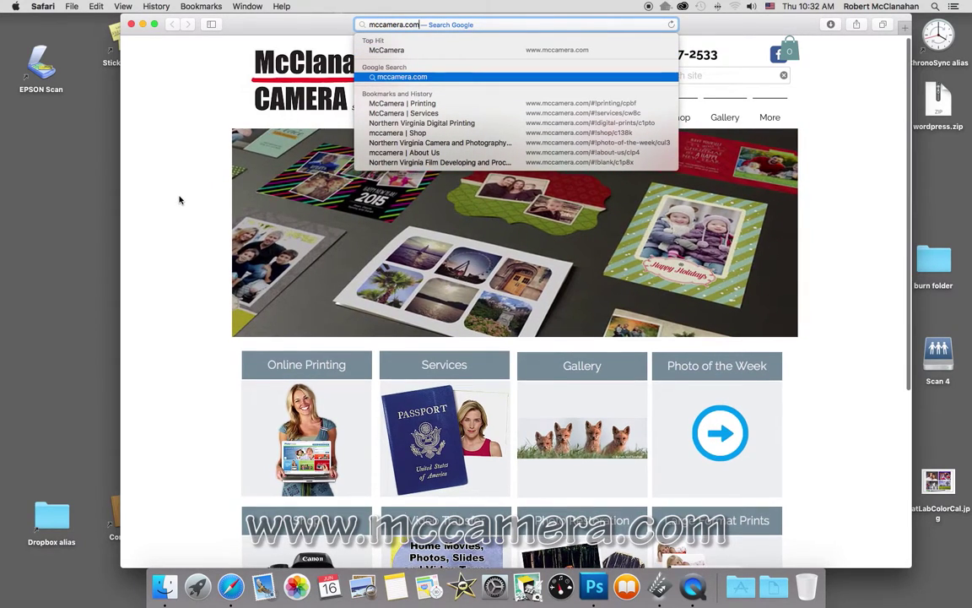
{"action": "key", "text": "Return"}
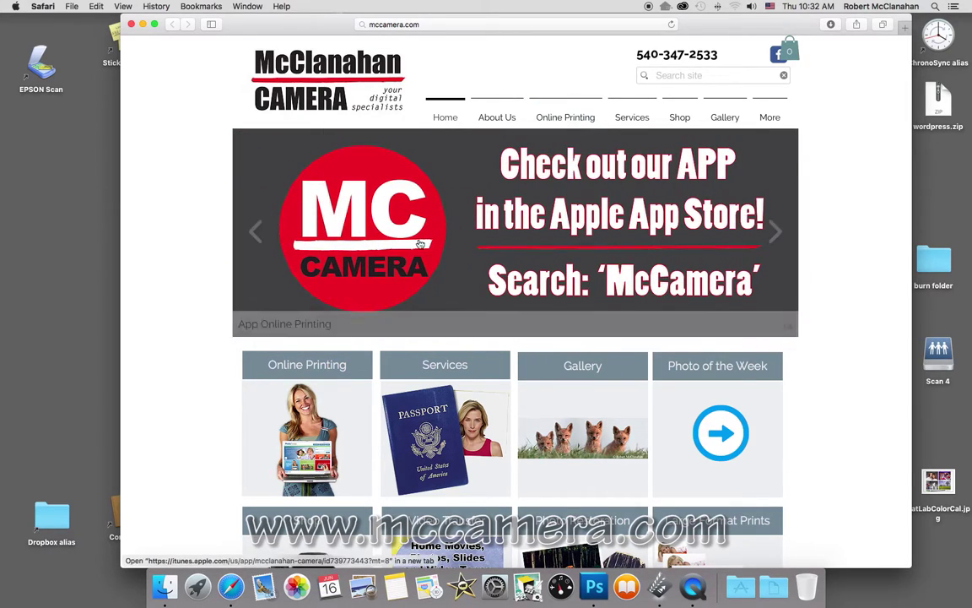
From the Online Printing tile, open the Photo Finale store's account creation in a new tab.
{"action": "left_click", "coordinate": [336, 373]}
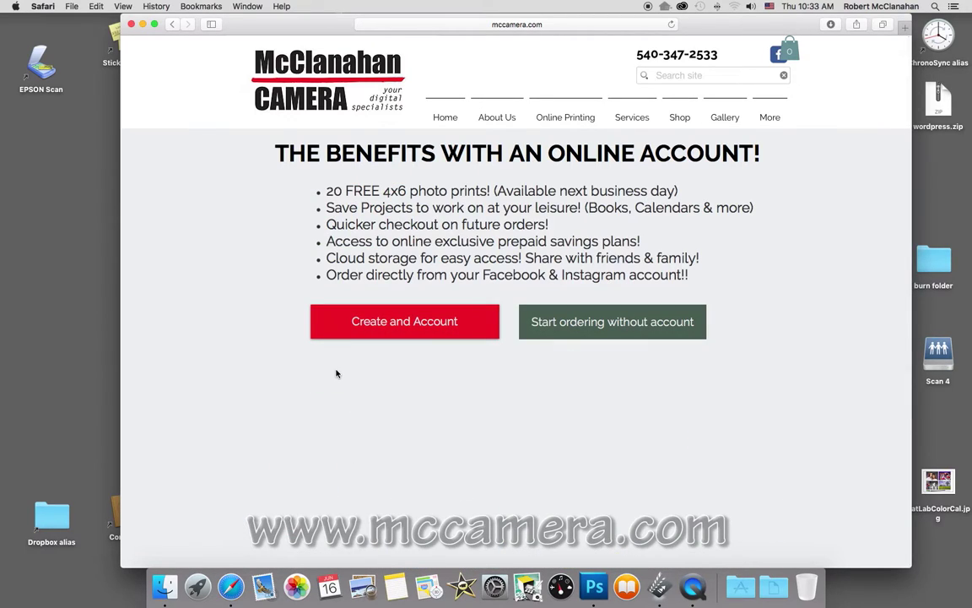
{"action": "left_click", "coordinate": [451, 322]}
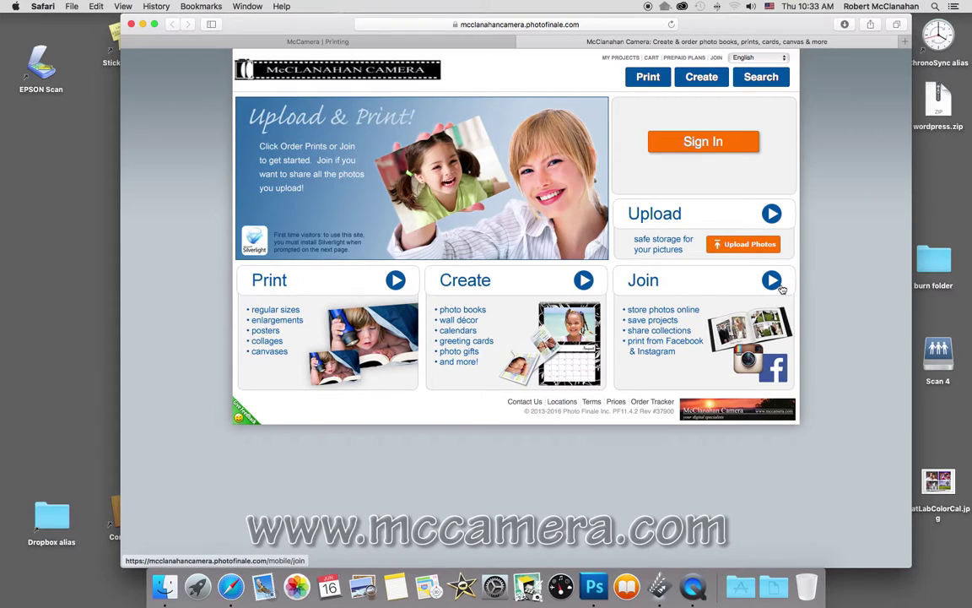
Open the Join sign-up form and enter the first name, last name and e-mail address.
{"action": "left_click", "coordinate": [774, 285]}
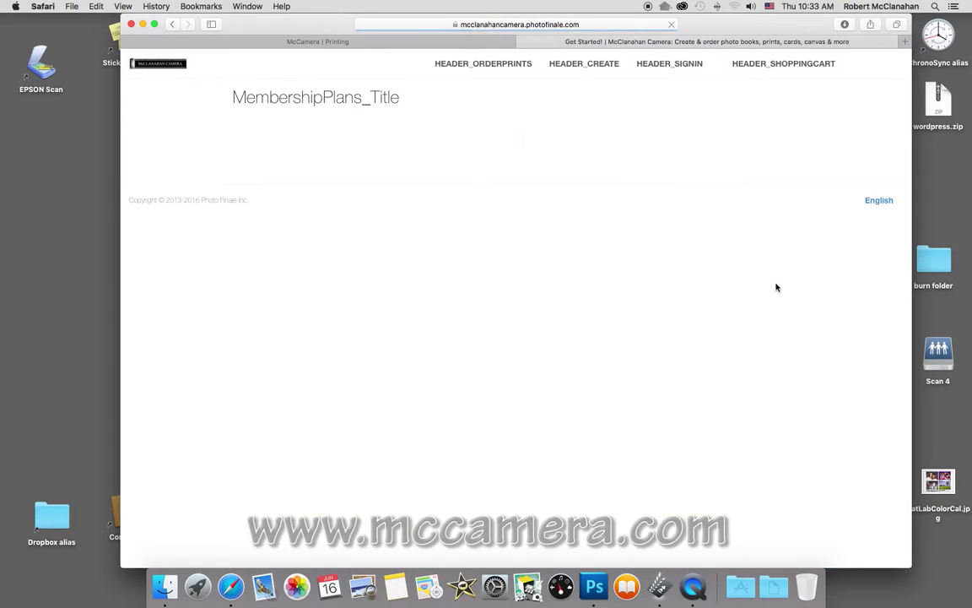
{"action": "left_click", "coordinate": [621, 187]}
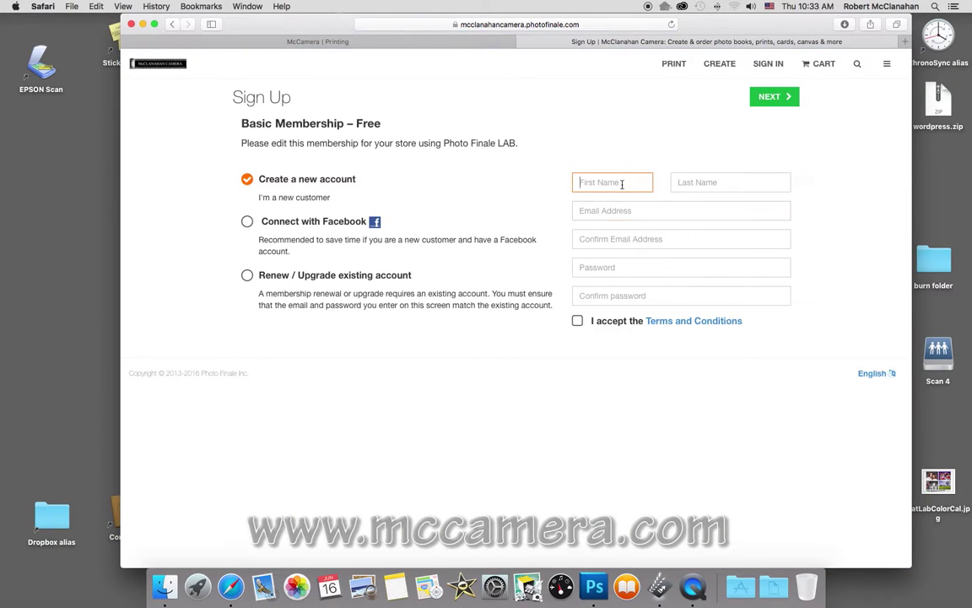
{"action": "left_click", "coordinate": [707, 183]}
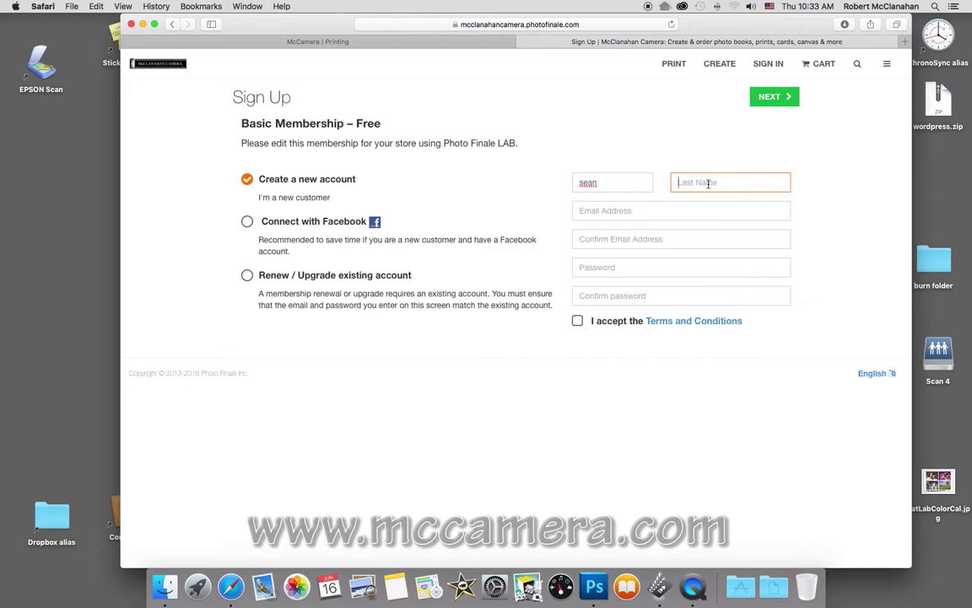
{"action": "left_click", "coordinate": [637, 210]}
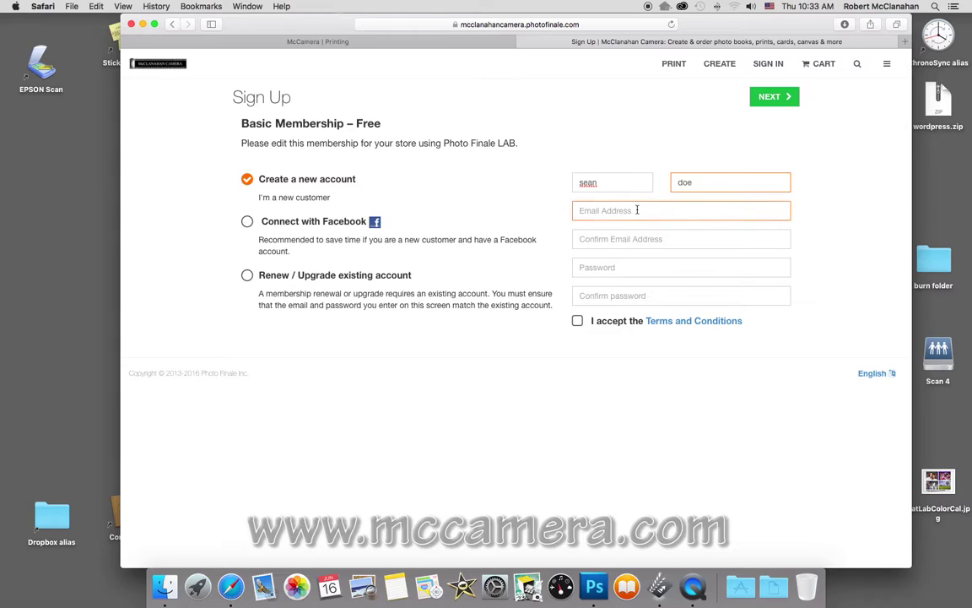
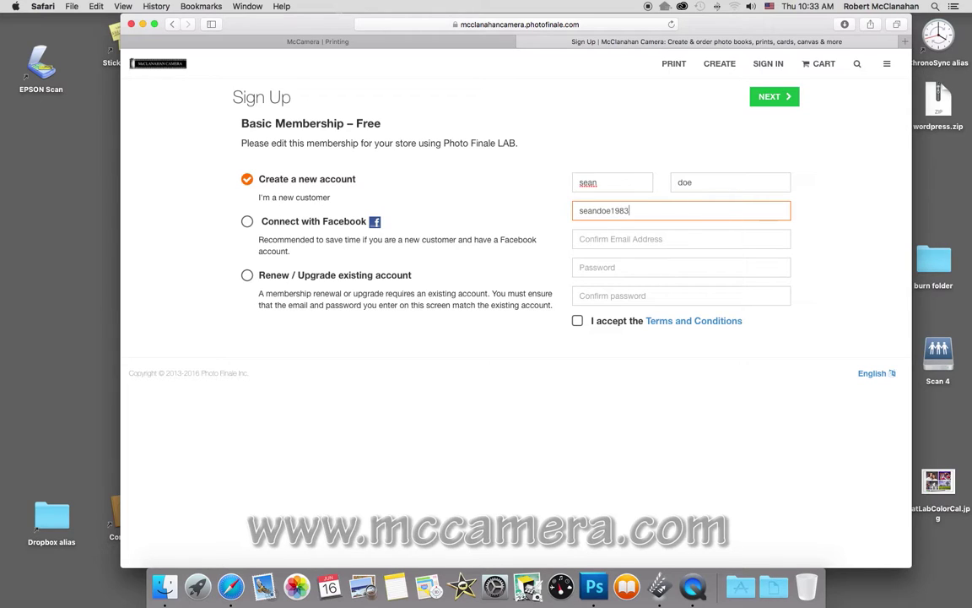
{"action": "key", "text": "Tab"}
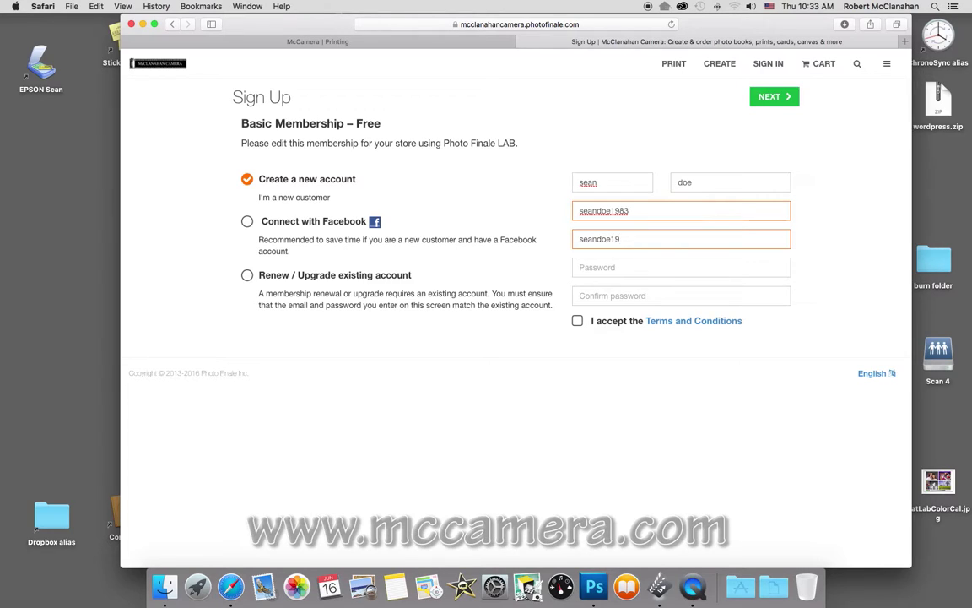
Finish the e-mail, enter and confirm the account password, and accept the terms.
{"action": "left_click", "coordinate": [638, 210]}
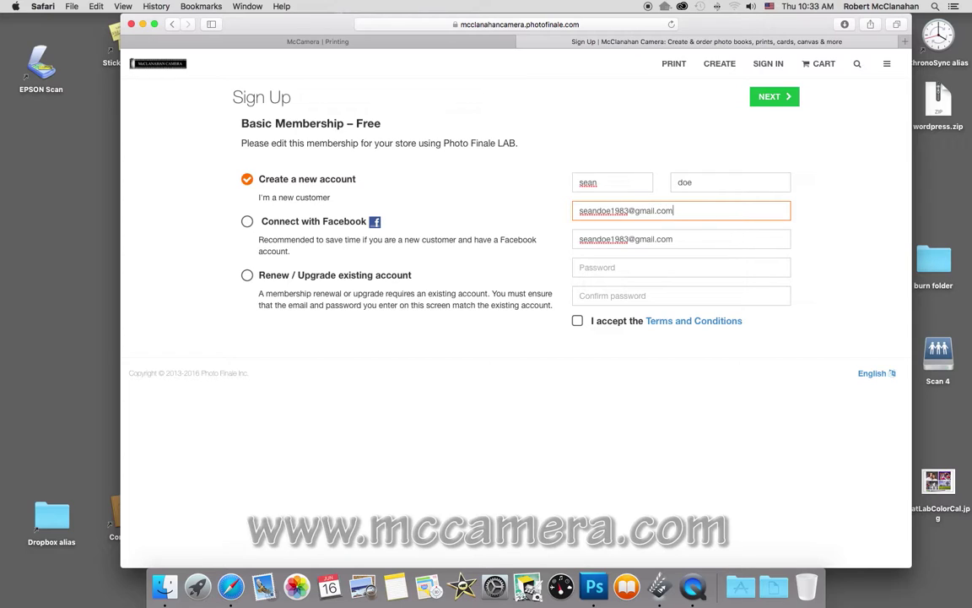
{"action": "left_click", "coordinate": [606, 270]}
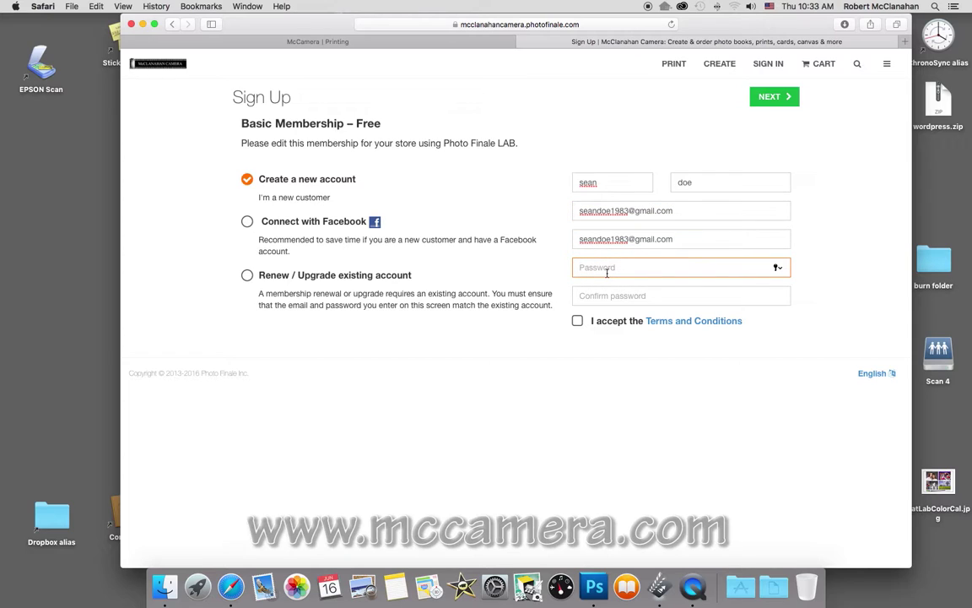
{"action": "type", "text": "p"}
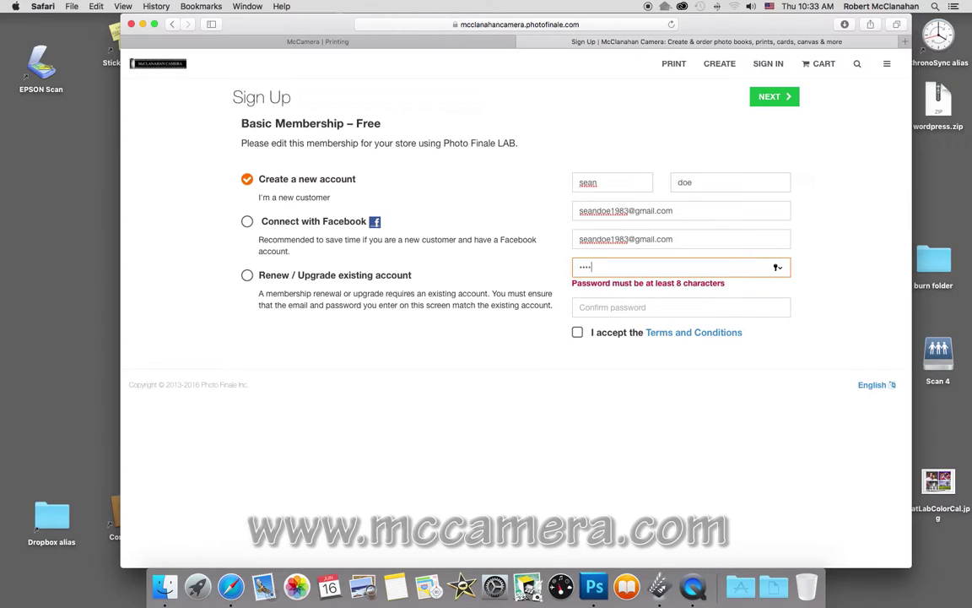
{"action": "type", "text": "assword"}
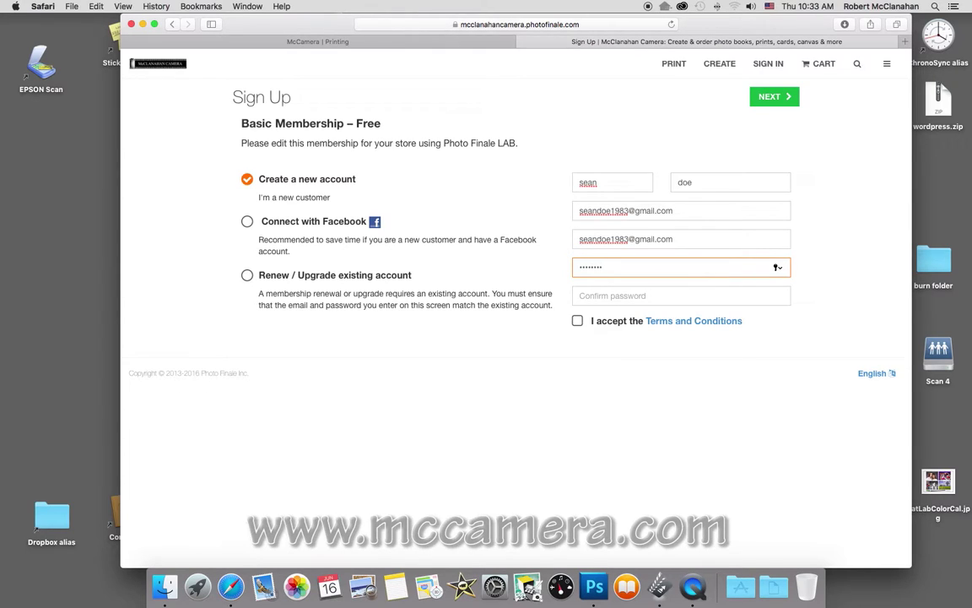
{"action": "left_click", "coordinate": [606, 295]}
{"action": "type", "text": "p"}
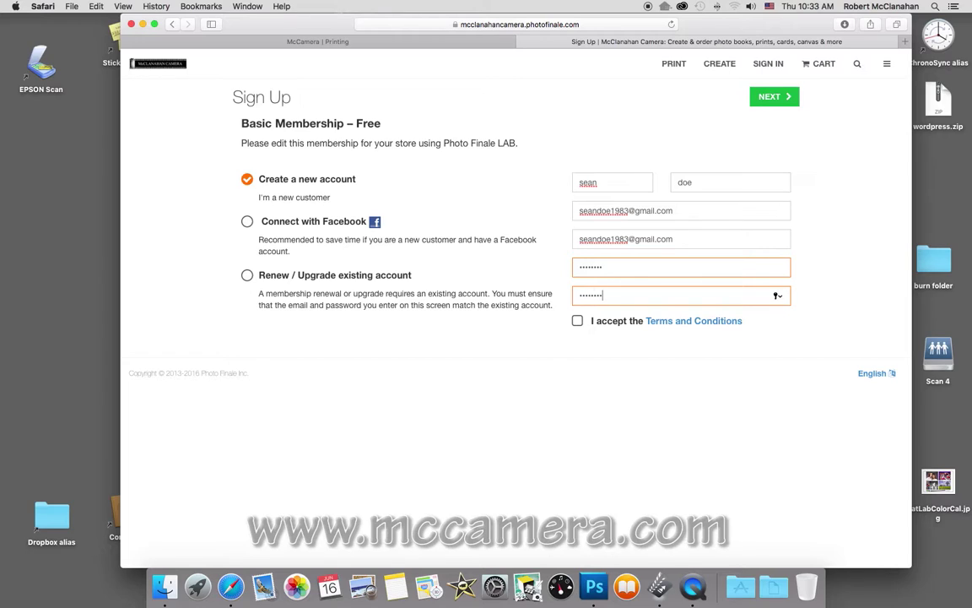
{"action": "left_click", "coordinate": [577, 322]}
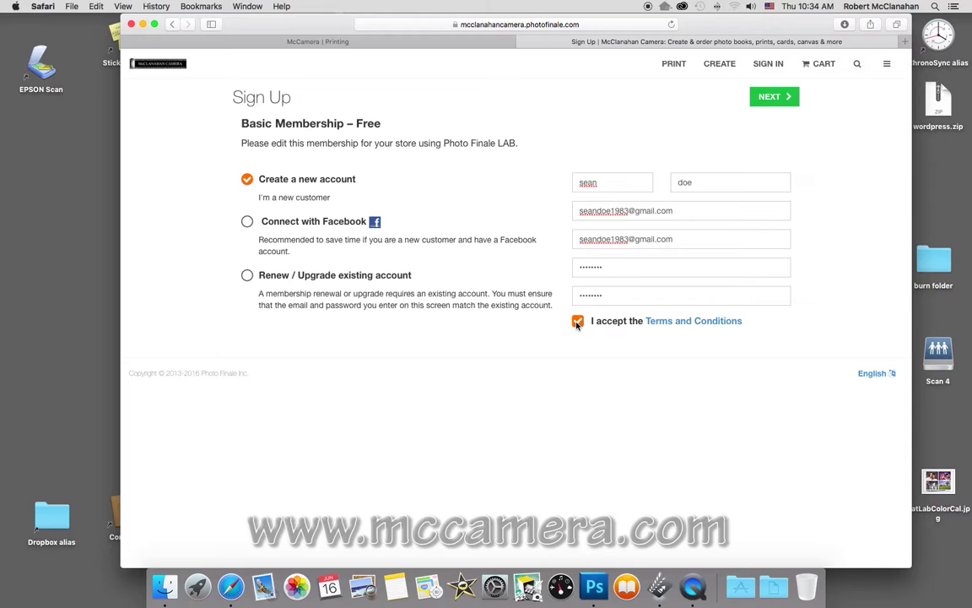
Choose to create a new account instead of Facebook sign-up and submit the form.
{"action": "left_click", "coordinate": [247, 223]}
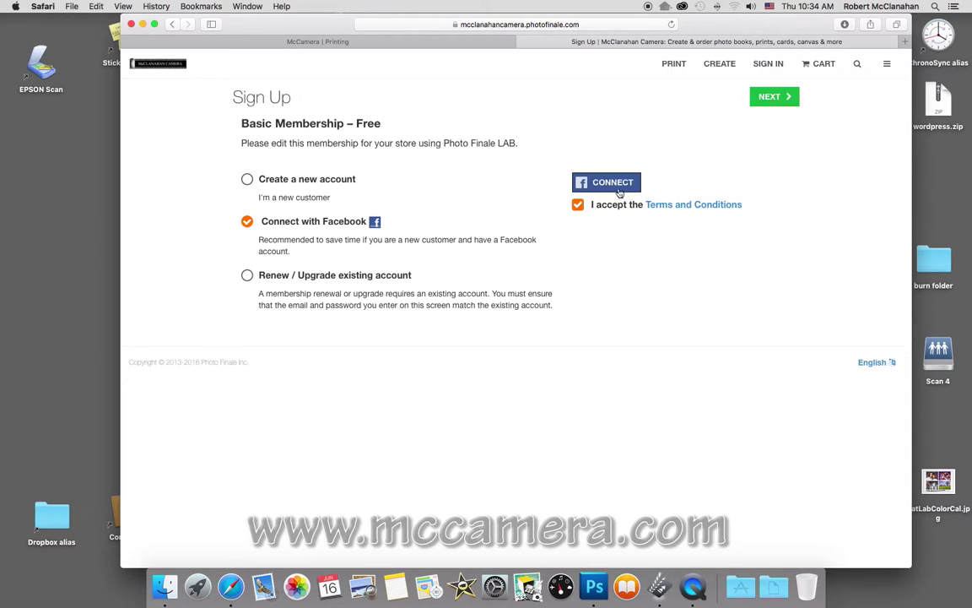
{"action": "left_click", "coordinate": [246, 179]}
{"action": "left_click", "coordinate": [690, 292]}
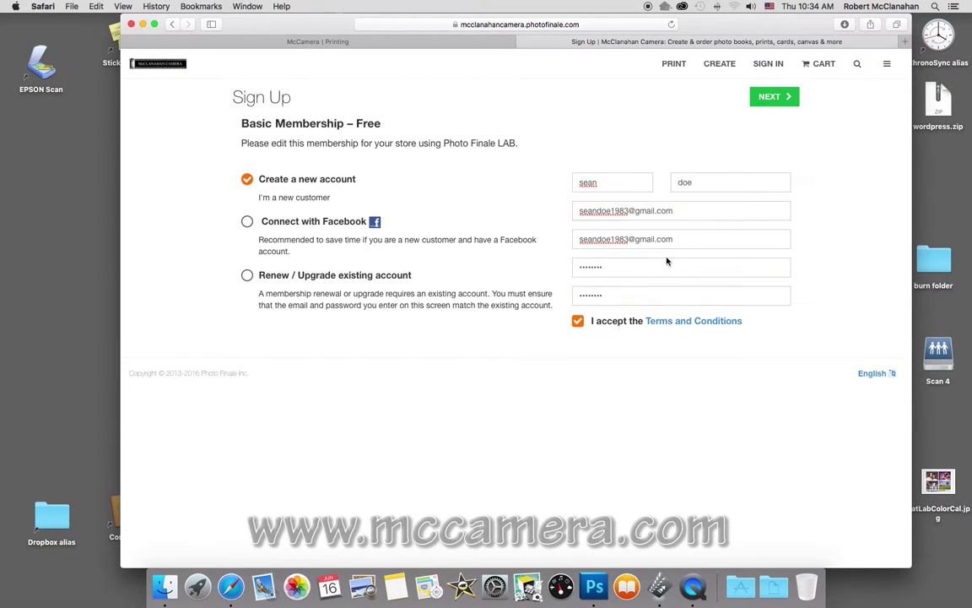
{"action": "left_click", "coordinate": [663, 265]}
{"action": "left_click", "coordinate": [769, 163]}
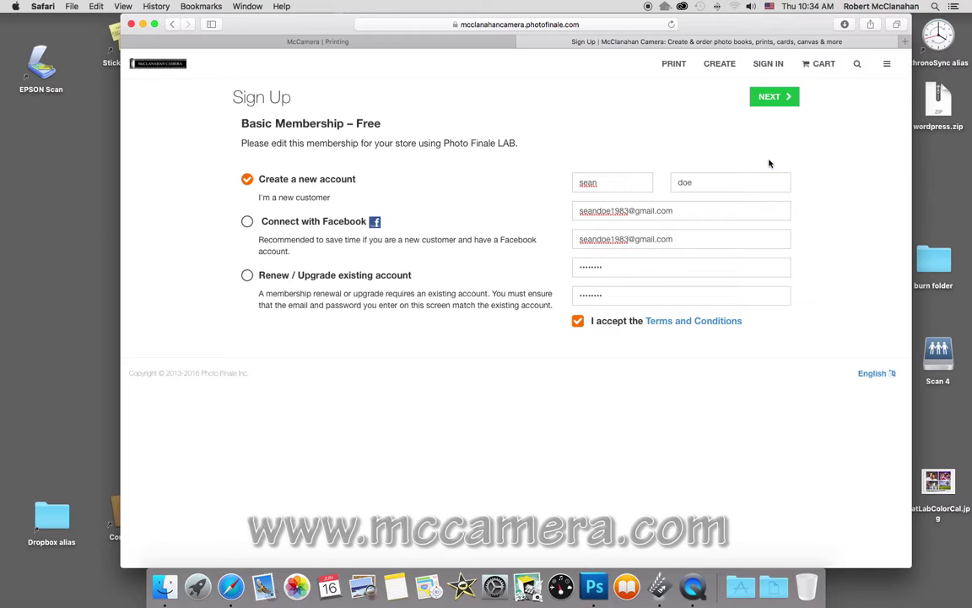
{"action": "left_click", "coordinate": [773, 99]}
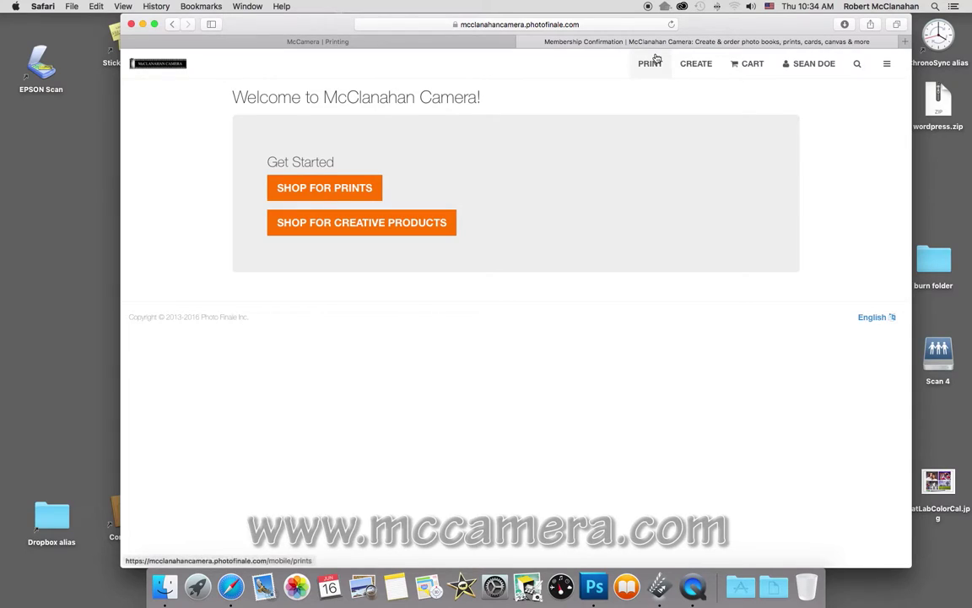
In Shop for Prints, save a new empty collection named 'prints'.
{"action": "left_click", "coordinate": [365, 189]}
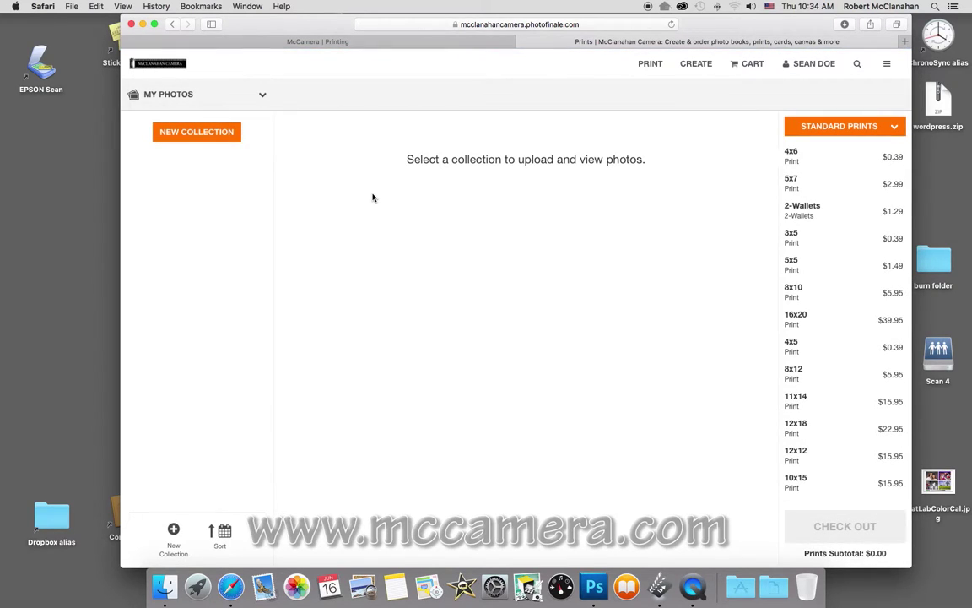
{"action": "left_click", "coordinate": [191, 132]}
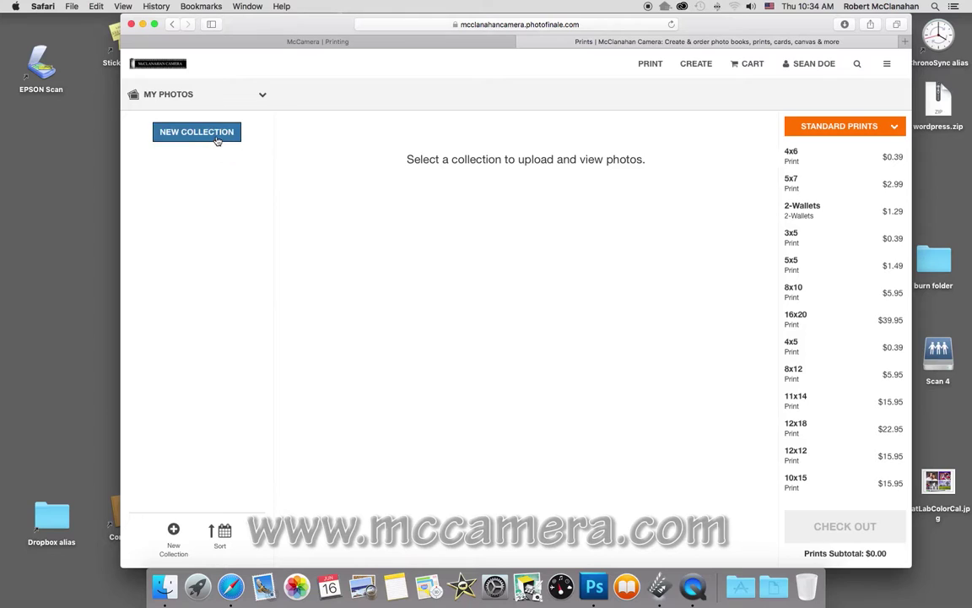
{"action": "left_click", "coordinate": [413, 164]}
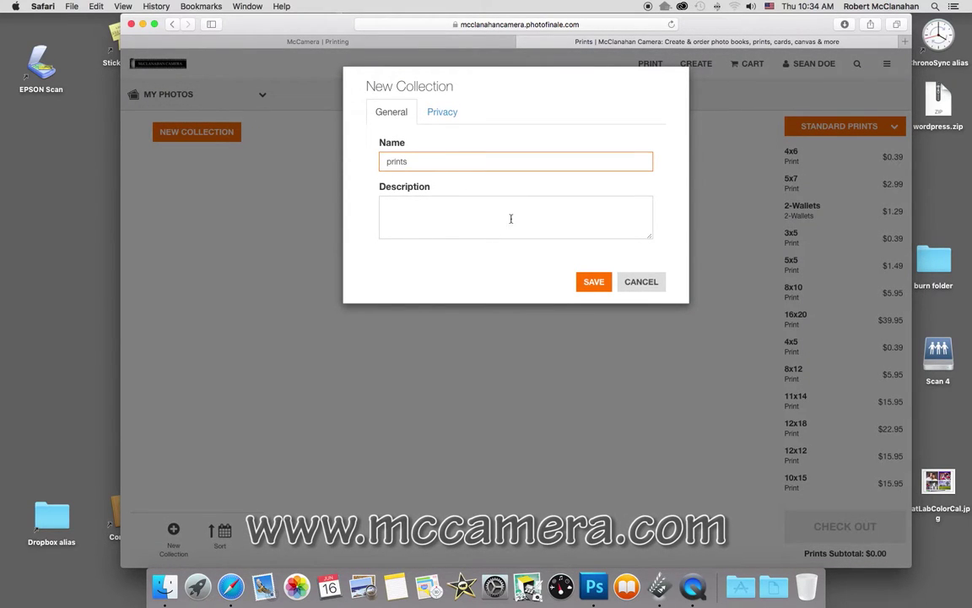
{"action": "left_click", "coordinate": [593, 281]}
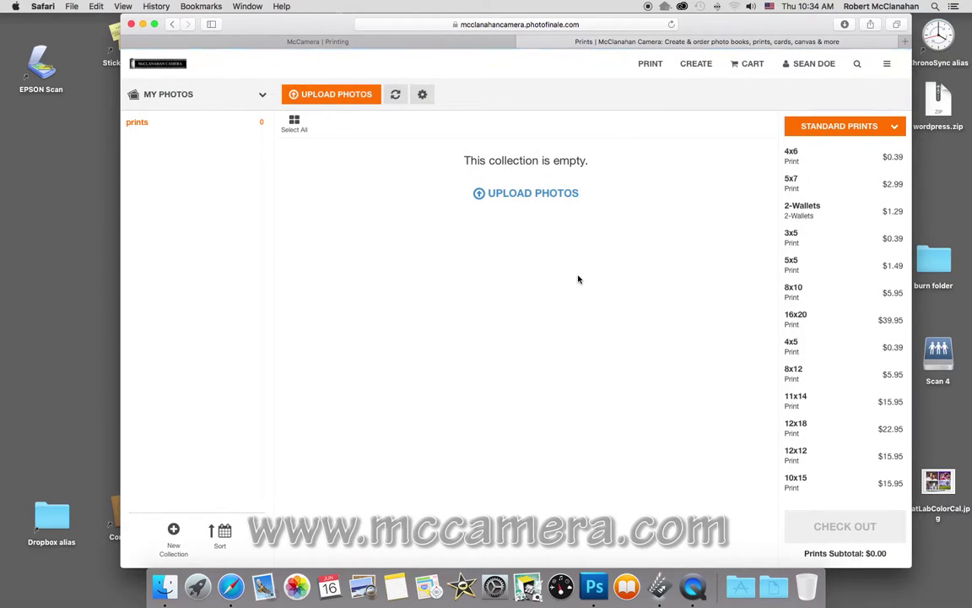
Select all six JPGs in the Desktop photos folder for upload.
{"action": "left_click", "coordinate": [528, 194]}
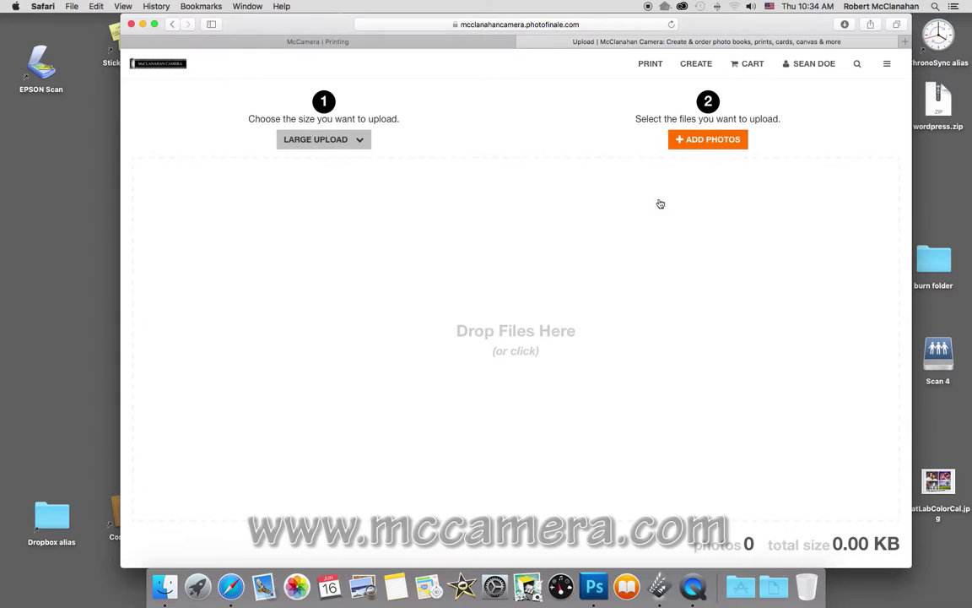
{"action": "left_click", "coordinate": [704, 142]}
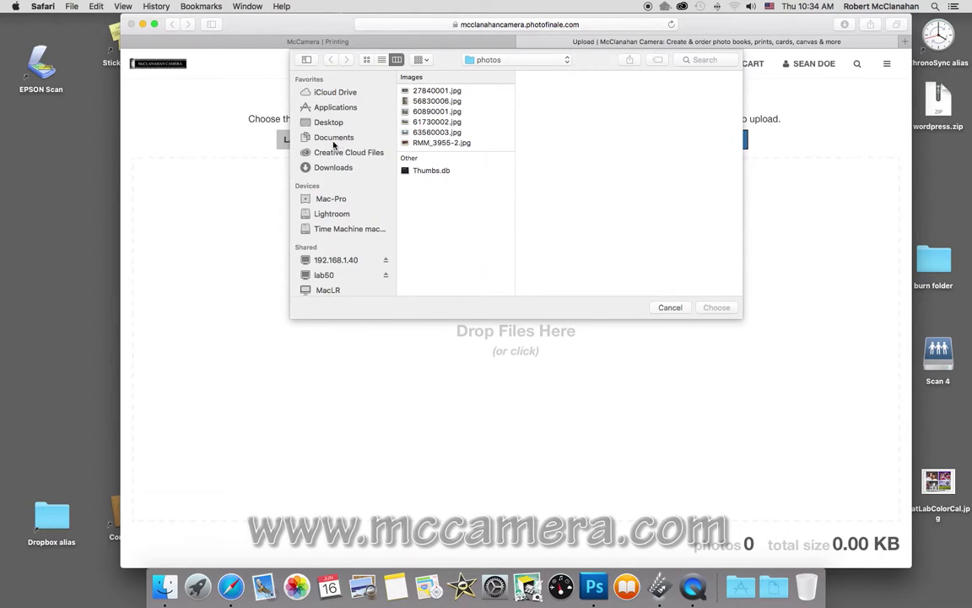
{"action": "left_click", "coordinate": [334, 123]}
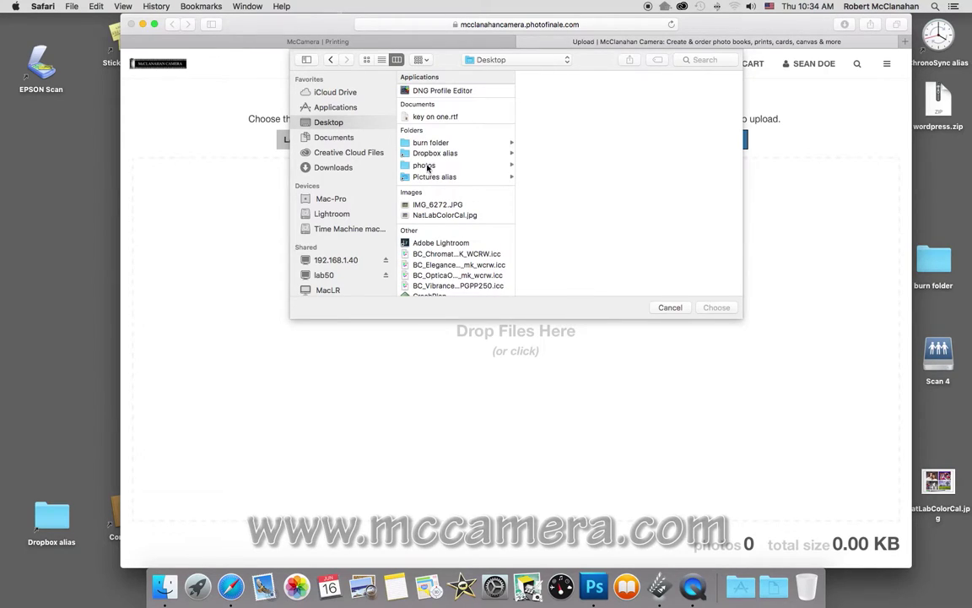
{"action": "left_click", "coordinate": [426, 165]}
{"action": "left_click", "coordinate": [546, 91]}
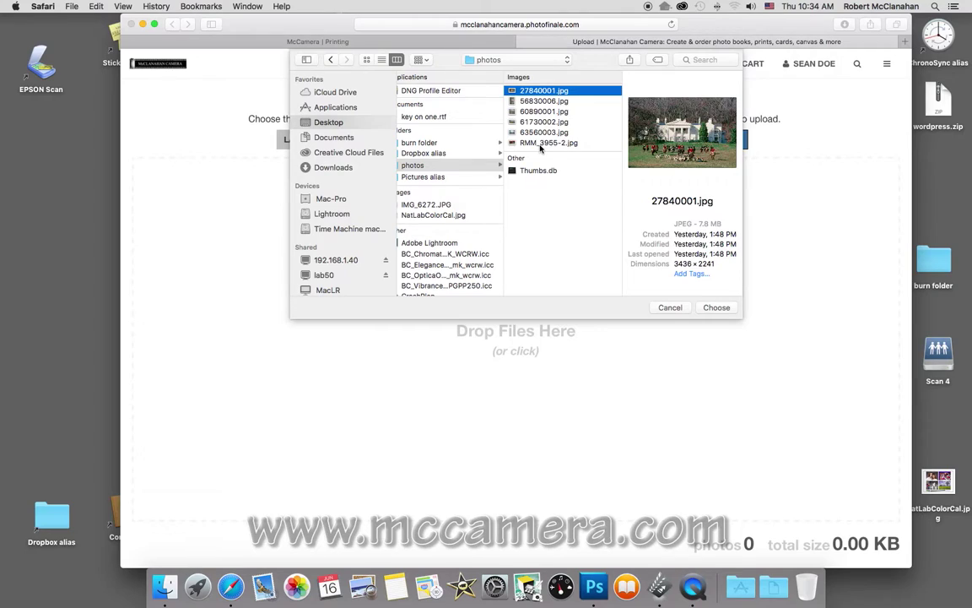
{"action": "left_click", "coordinate": [542, 144], "text": "shift"}
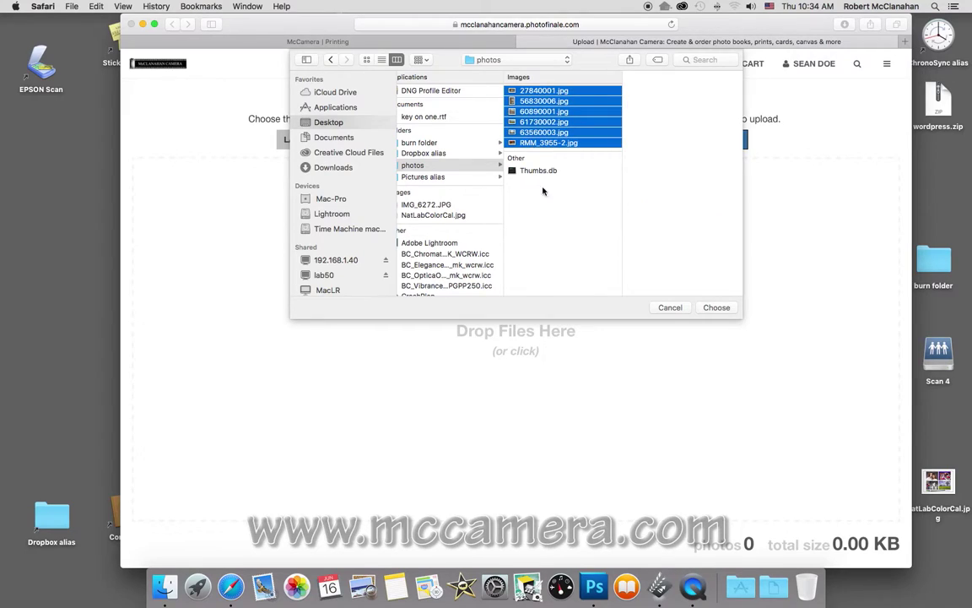
Upload the six photos into the prints collection and select 60890001.jpg.
{"action": "left_click", "coordinate": [717, 308]}
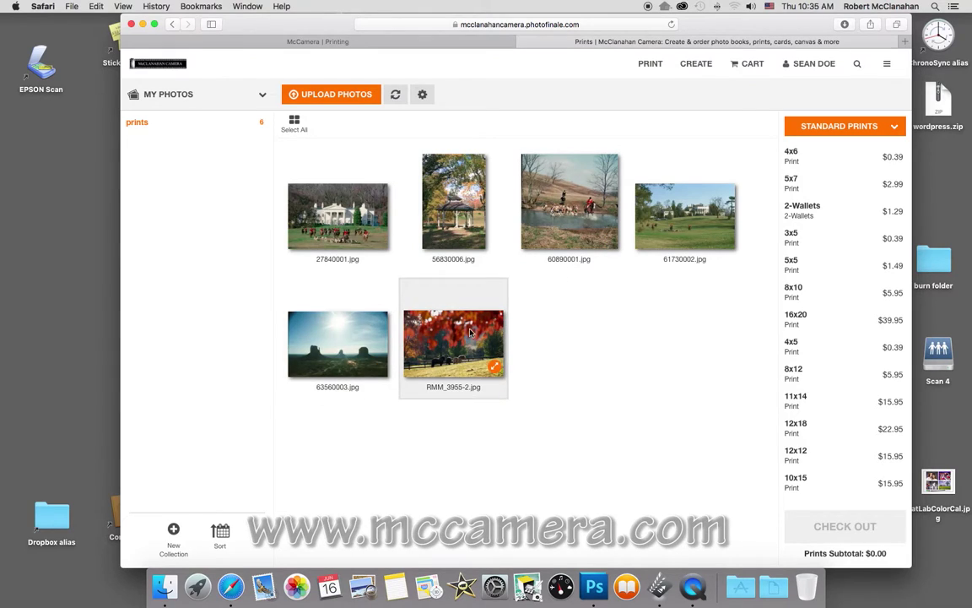
{"action": "left_click", "coordinate": [578, 222]}
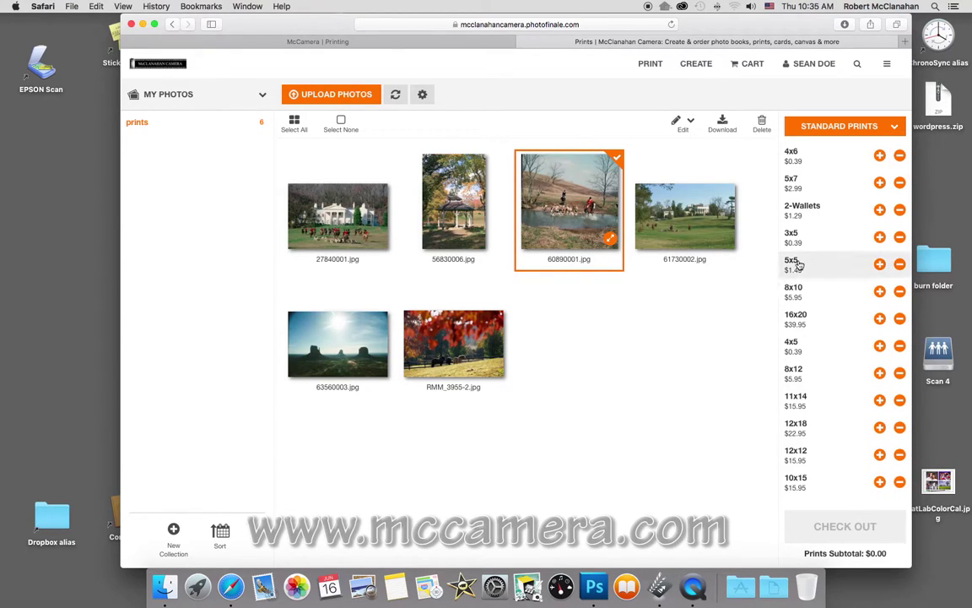
Add one 5x5 of 60890001.jpg and one 4x6 each of 61730002.jpg, 63560003.jpg and RMM_3955-2.jpg.
{"action": "left_click", "coordinate": [880, 265]}
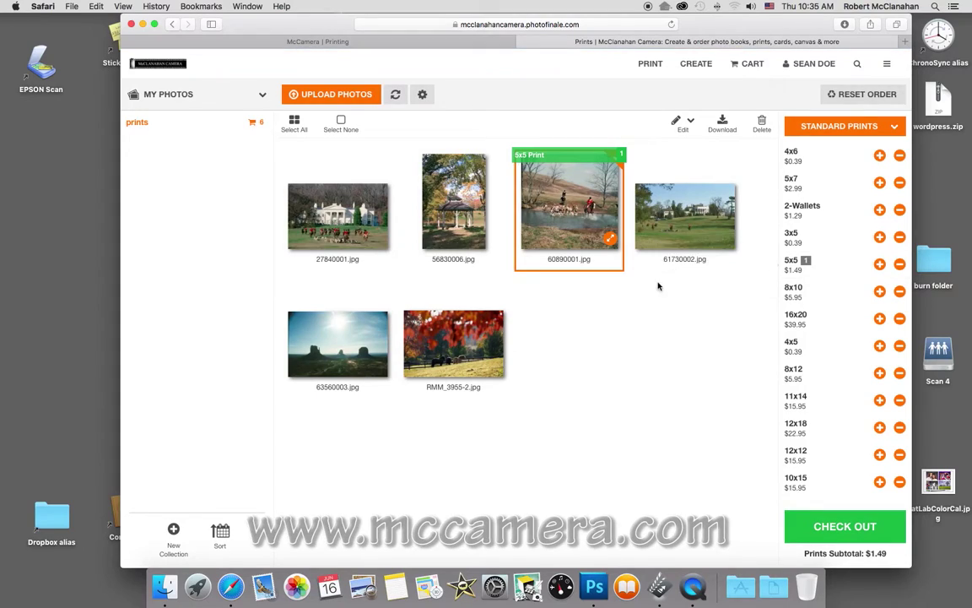
{"action": "left_click", "coordinate": [684, 239]}
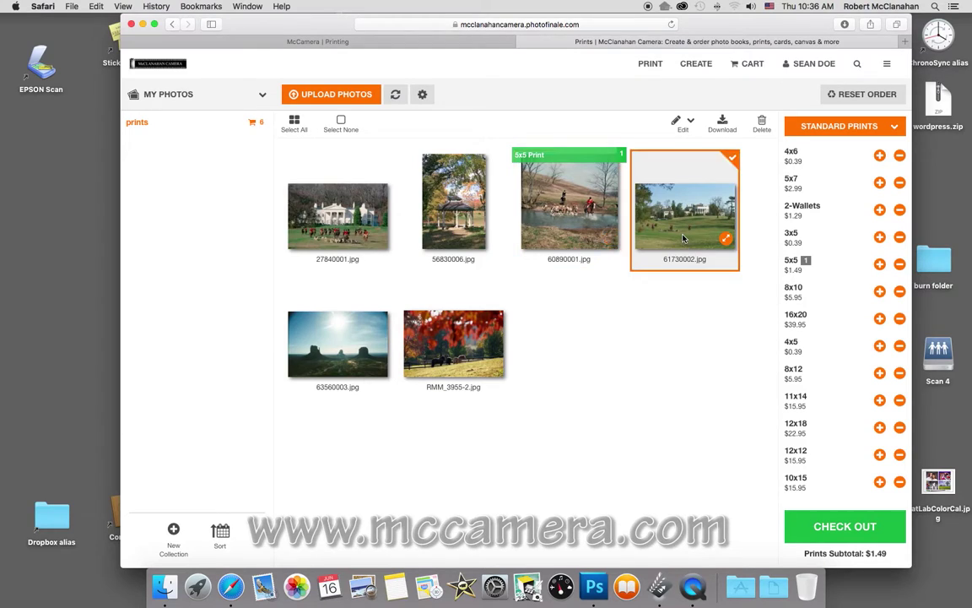
{"action": "left_click", "coordinate": [879, 157]}
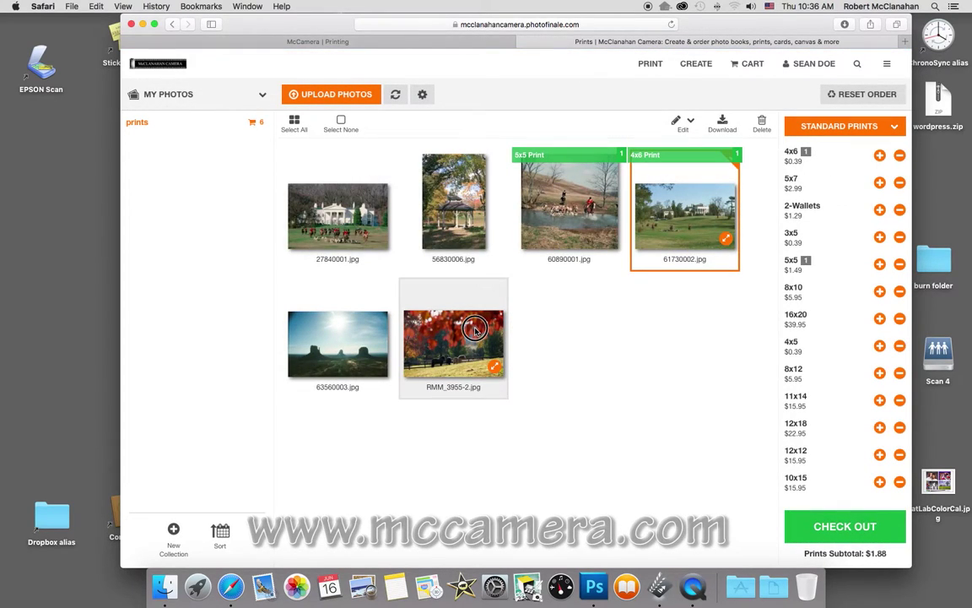
{"action": "left_click", "coordinate": [475, 331]}
{"action": "left_click", "coordinate": [337, 341], "text": "shift"}
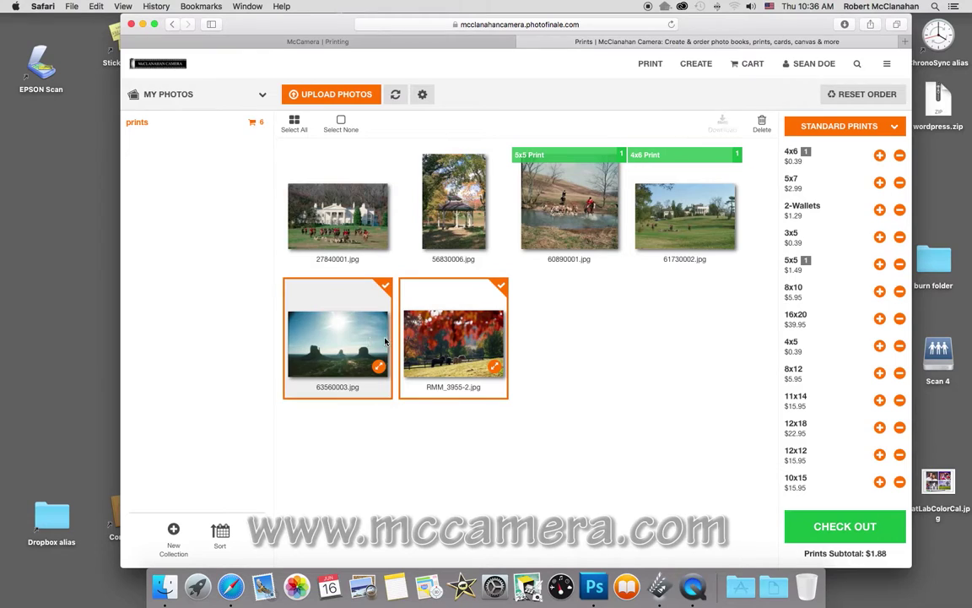
{"action": "left_click", "coordinate": [880, 155]}
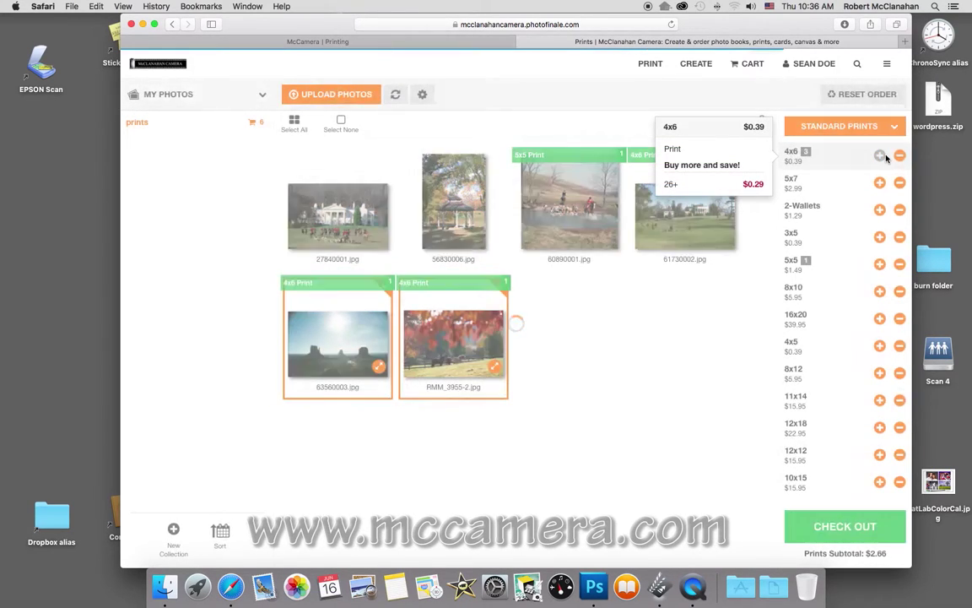
Clear the multi-photo selection and select 60890001.jpg for editing.
{"action": "left_click", "coordinate": [404, 317]}
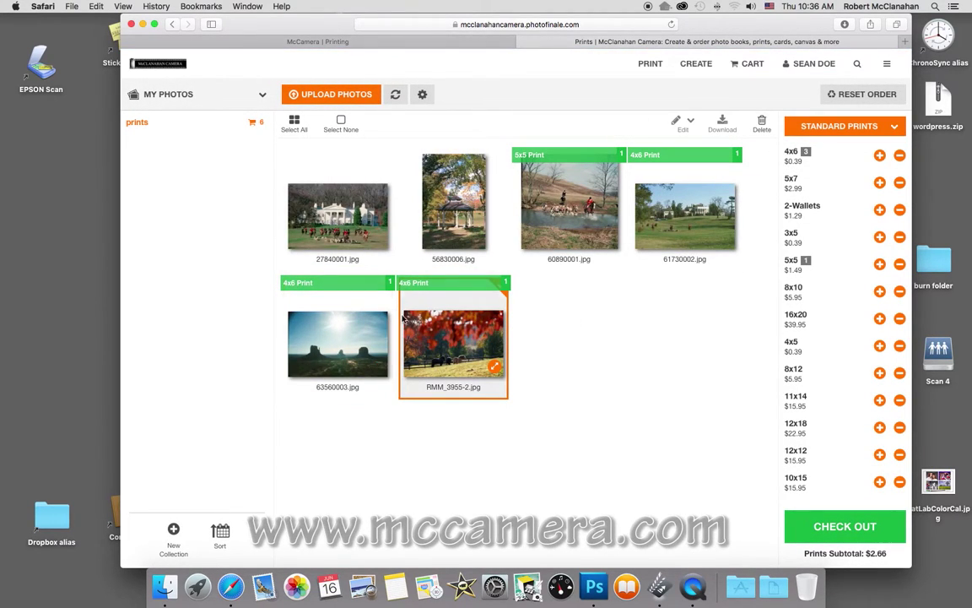
{"action": "left_click", "coordinate": [315, 304]}
{"action": "left_click", "coordinate": [445, 329]}
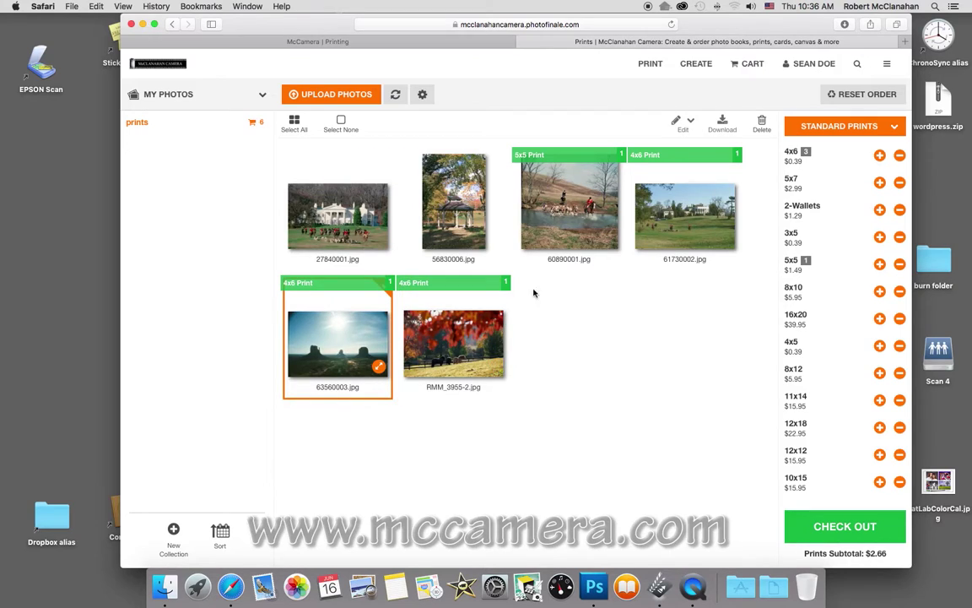
{"action": "left_click", "coordinate": [570, 242]}
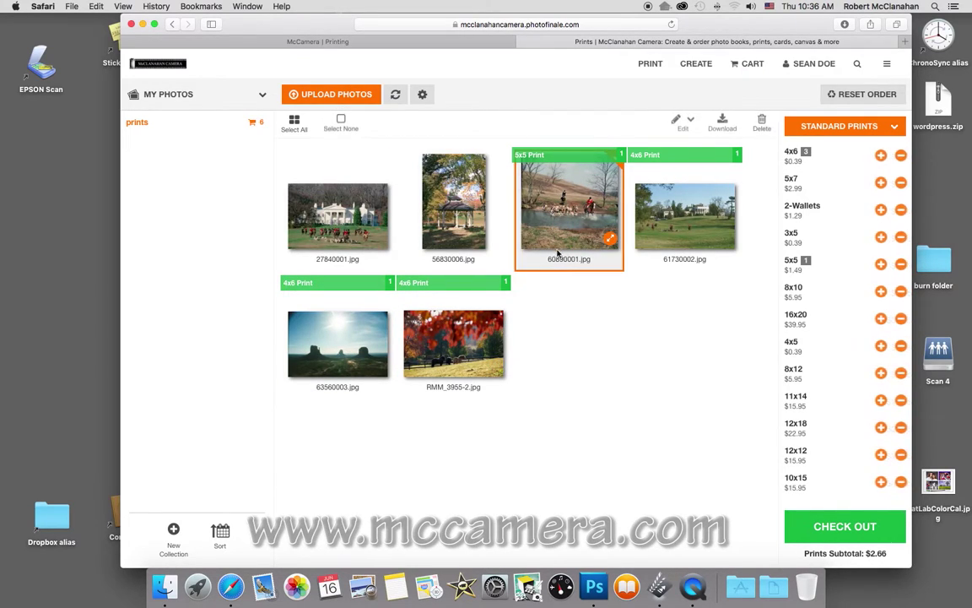
Crop 60890001.jpg to a square in the Photo Editor and save it over the original.
{"action": "left_click", "coordinate": [683, 123]}
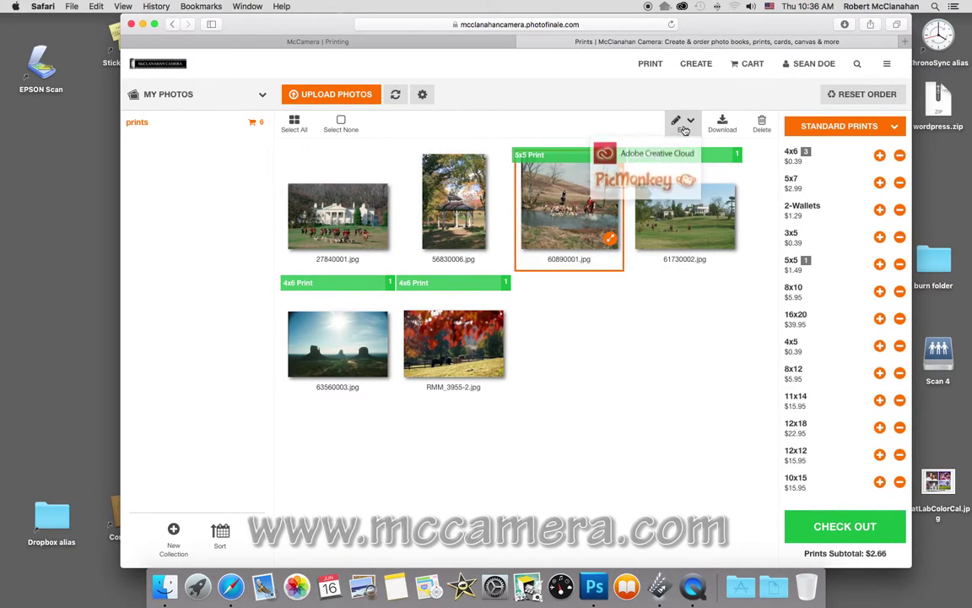
{"action": "left_click", "coordinate": [638, 156]}
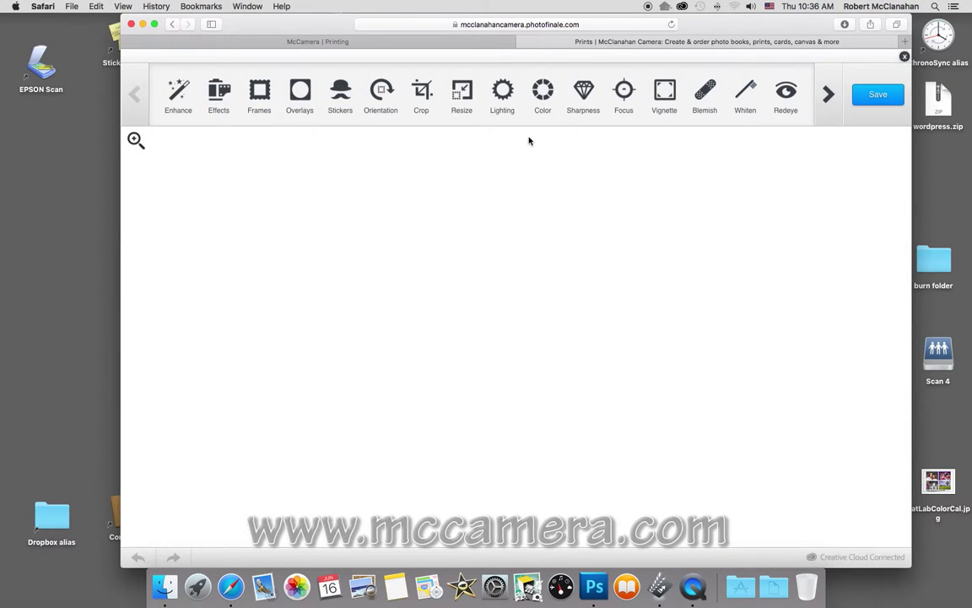
{"action": "left_click", "coordinate": [426, 97]}
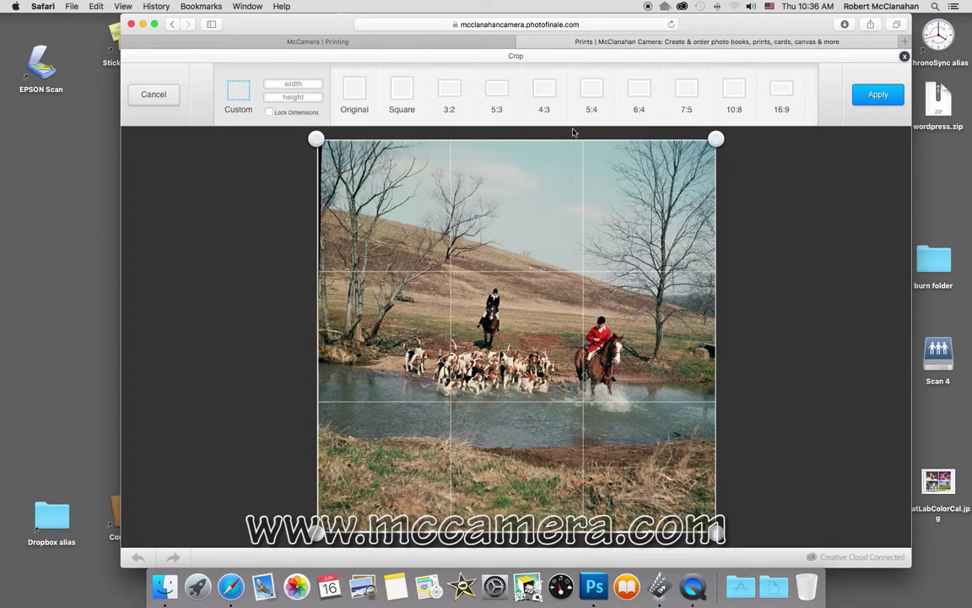
{"action": "left_click", "coordinate": [402, 92]}
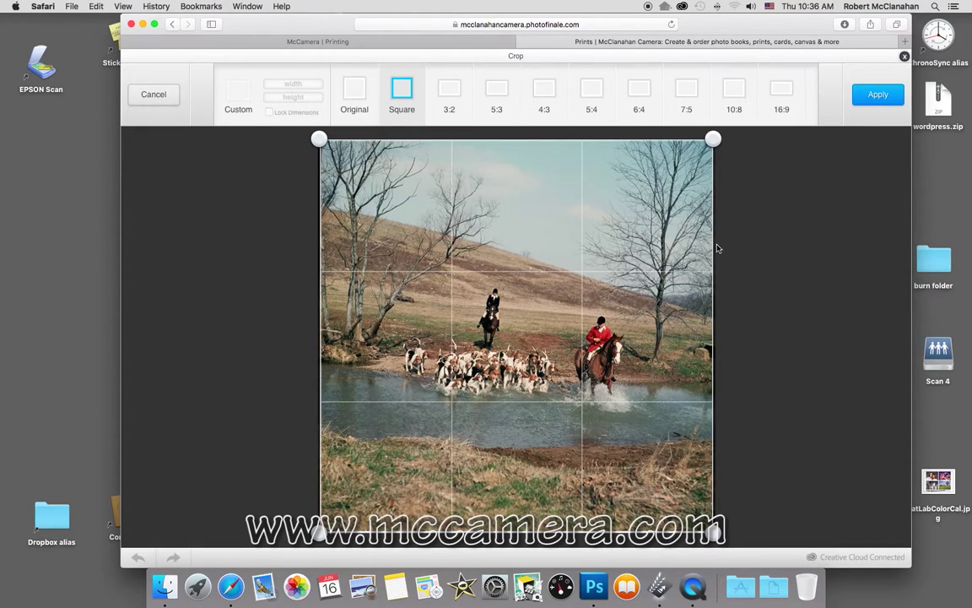
{"action": "left_click", "coordinate": [871, 99]}
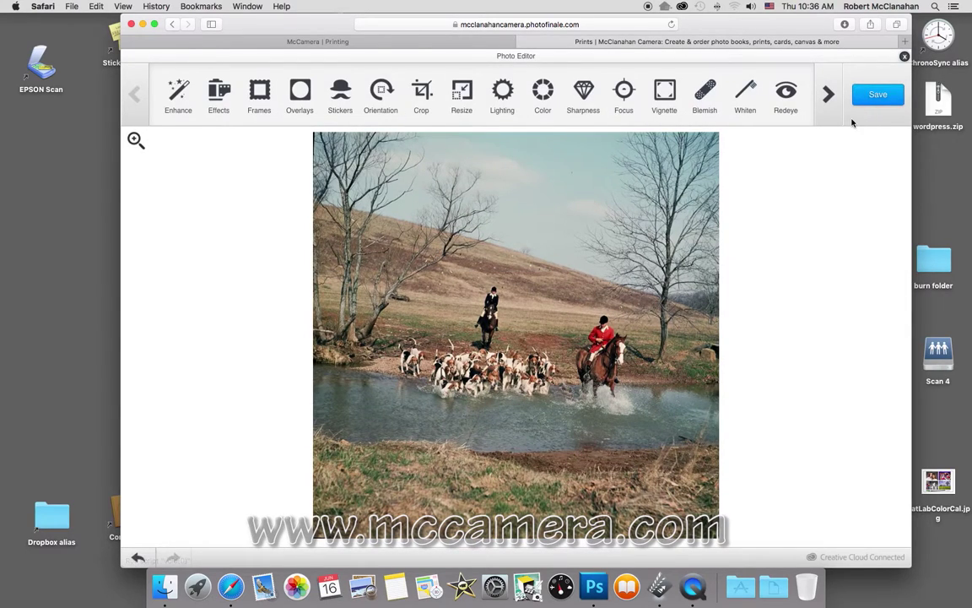
{"action": "left_click", "coordinate": [884, 98]}
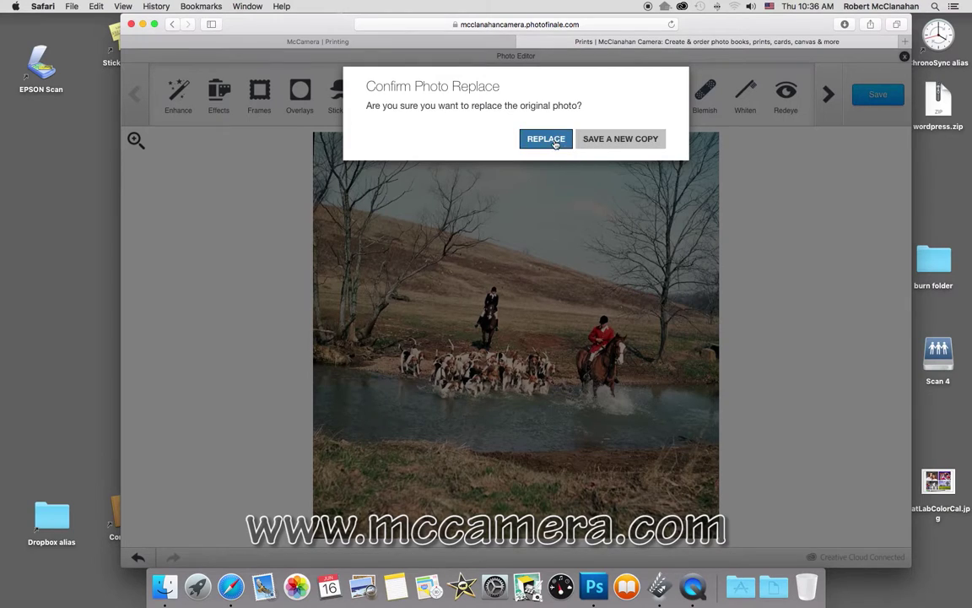
{"action": "left_click", "coordinate": [555, 144]}
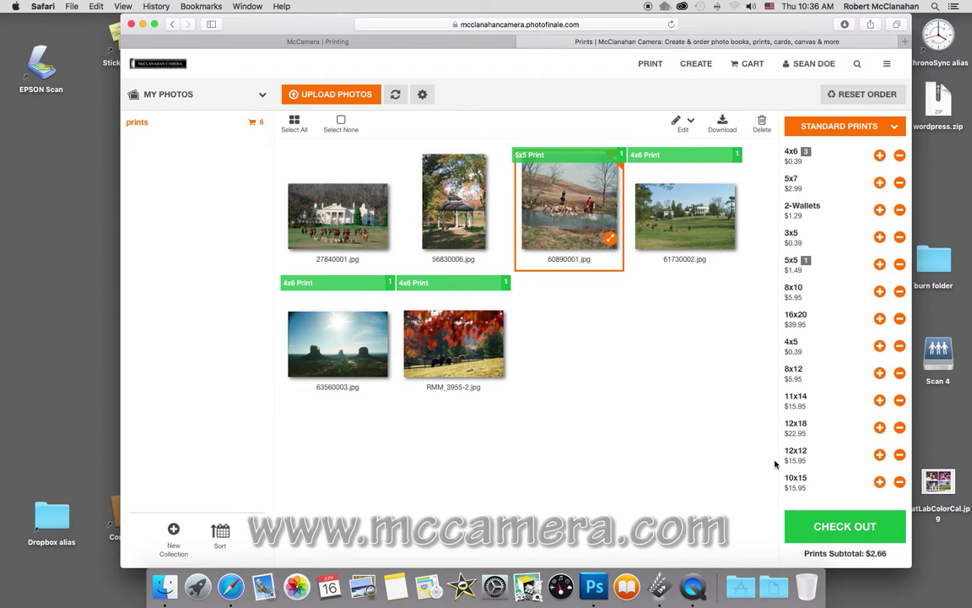
Check out with glossy finish, no promo code and store pickup, reaching payment at $2.66.
{"action": "left_click", "coordinate": [842, 527]}
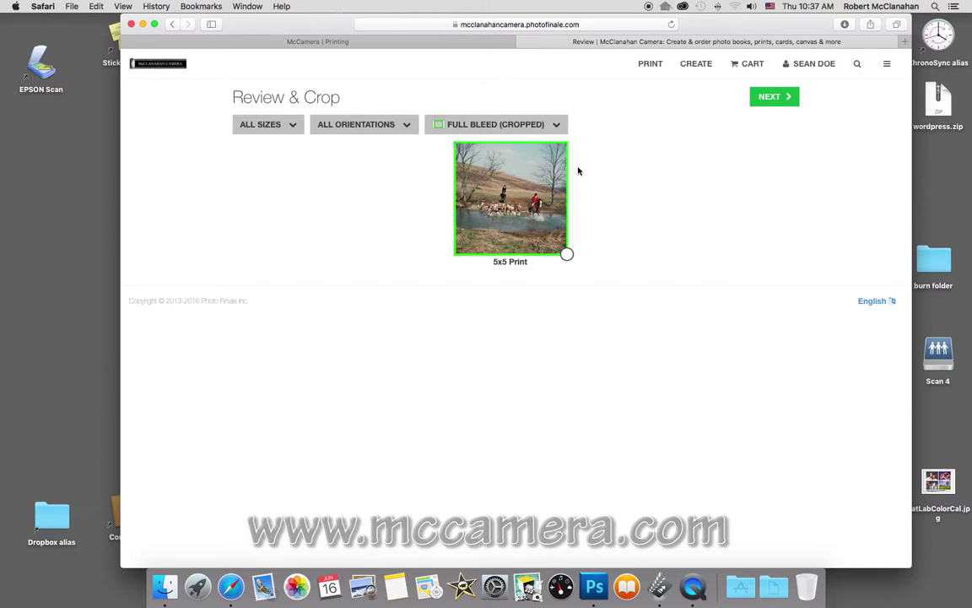
{"action": "left_click", "coordinate": [775, 98]}
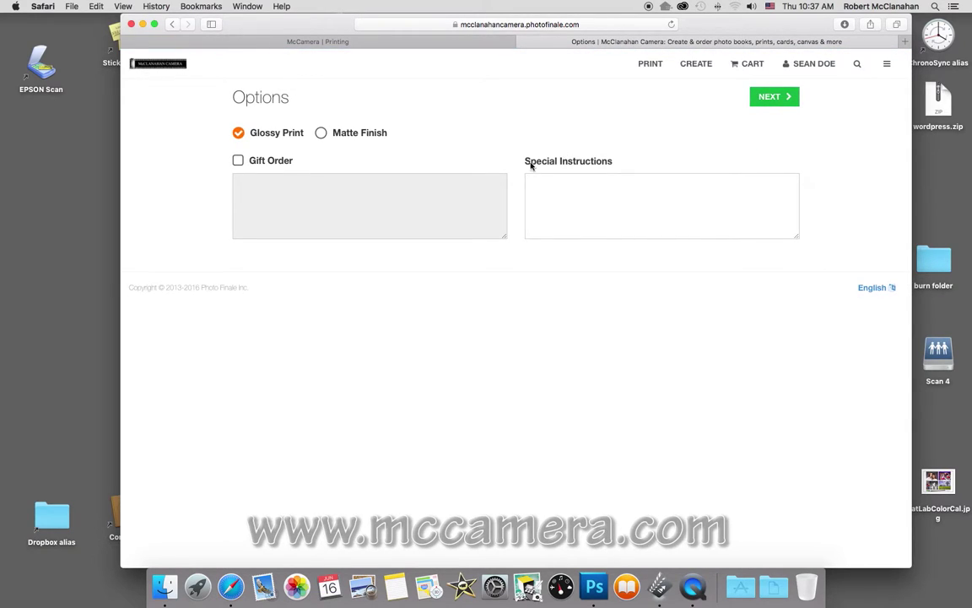
{"action": "left_click", "coordinate": [320, 134]}
{"action": "left_click", "coordinate": [238, 133]}
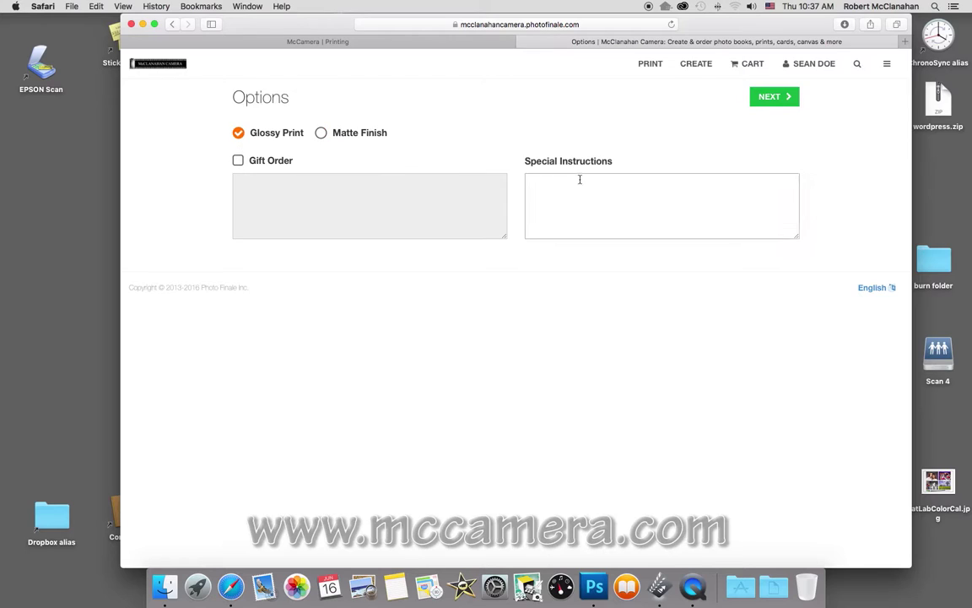
{"action": "left_click", "coordinate": [591, 181]}
{"action": "left_click", "coordinate": [770, 96]}
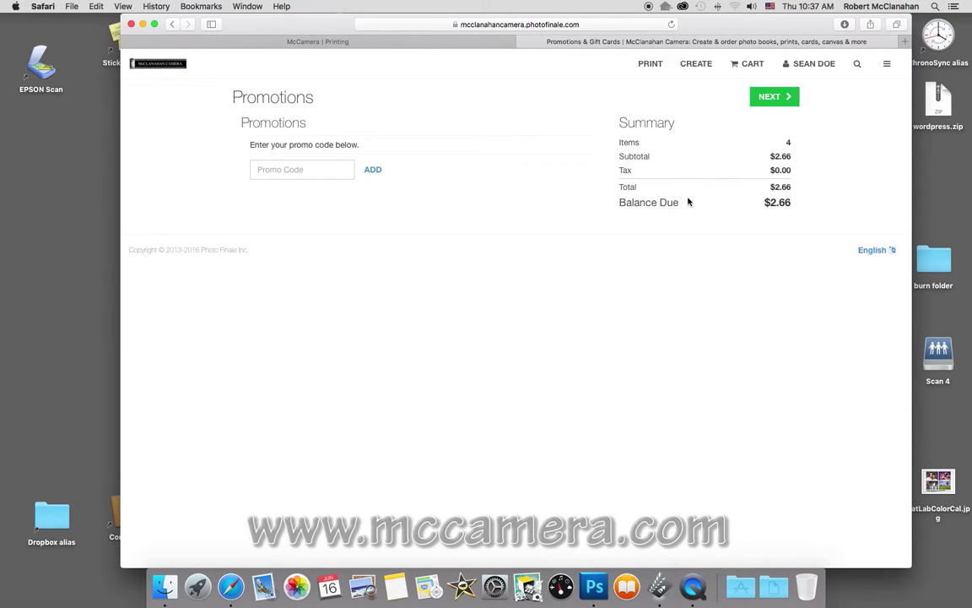
{"action": "left_click", "coordinate": [779, 98]}
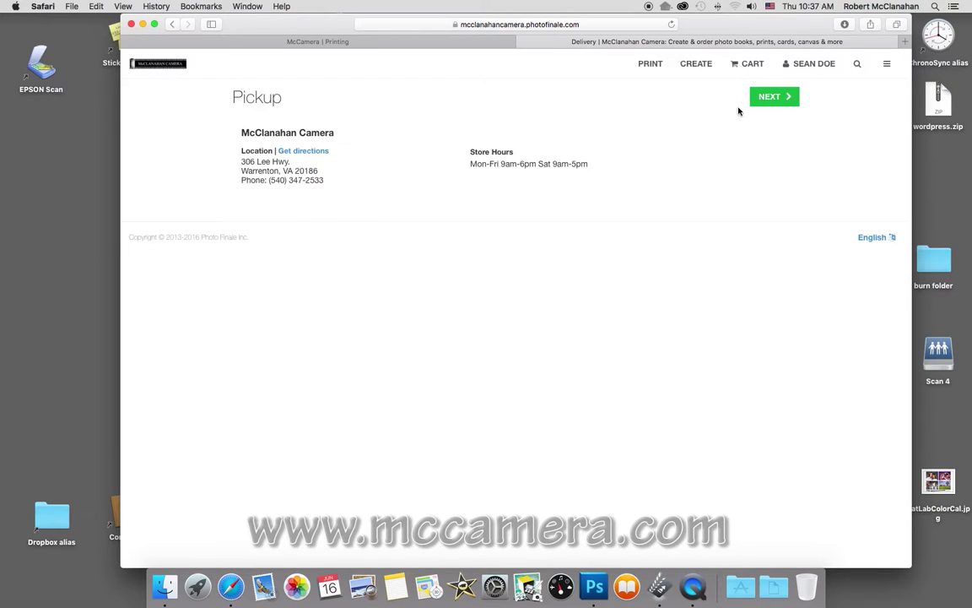
{"action": "left_click", "coordinate": [765, 97]}
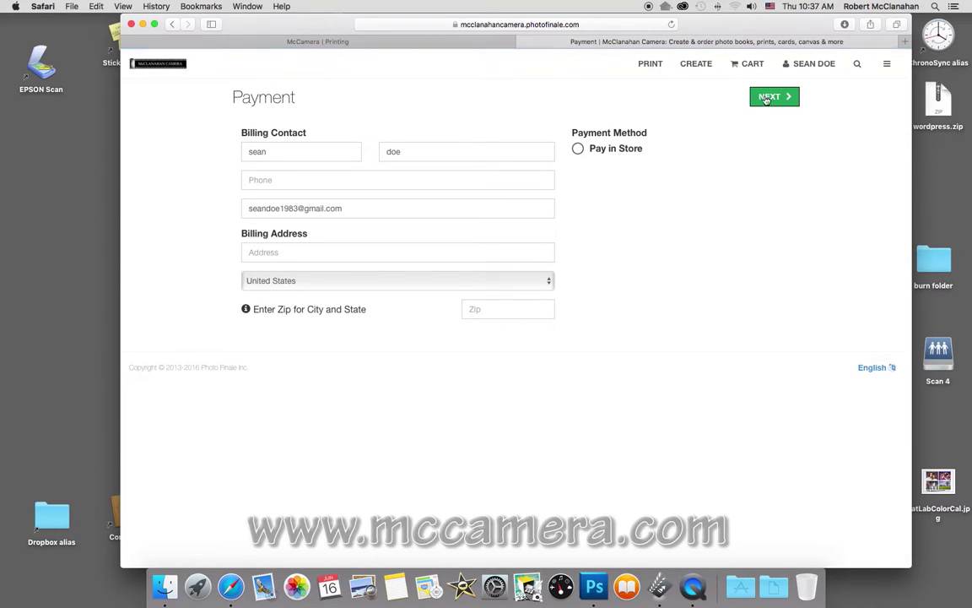
Enter the billing phone number and street address.
{"action": "left_click", "coordinate": [253, 180]}
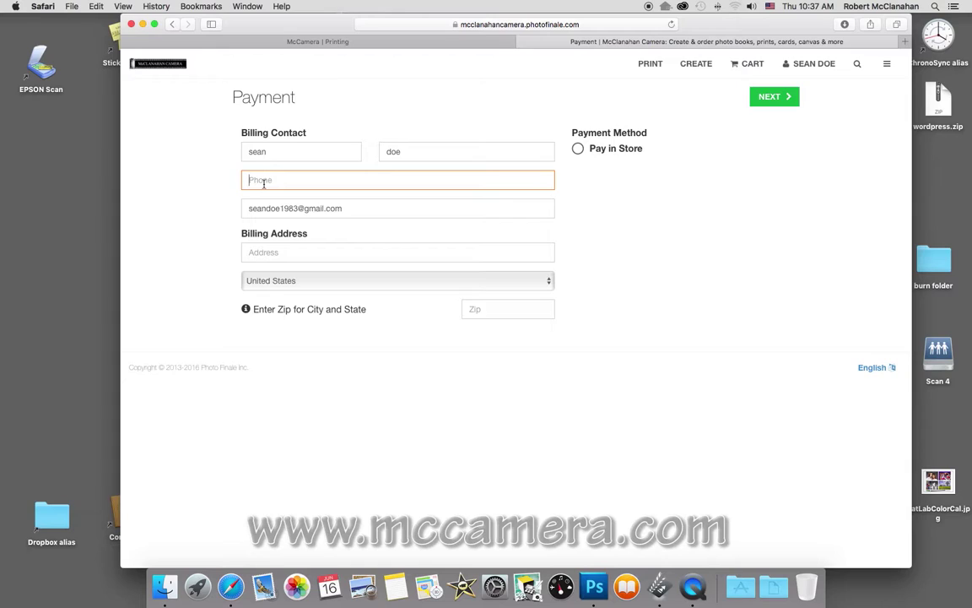
{"action": "type", "text": "703"}
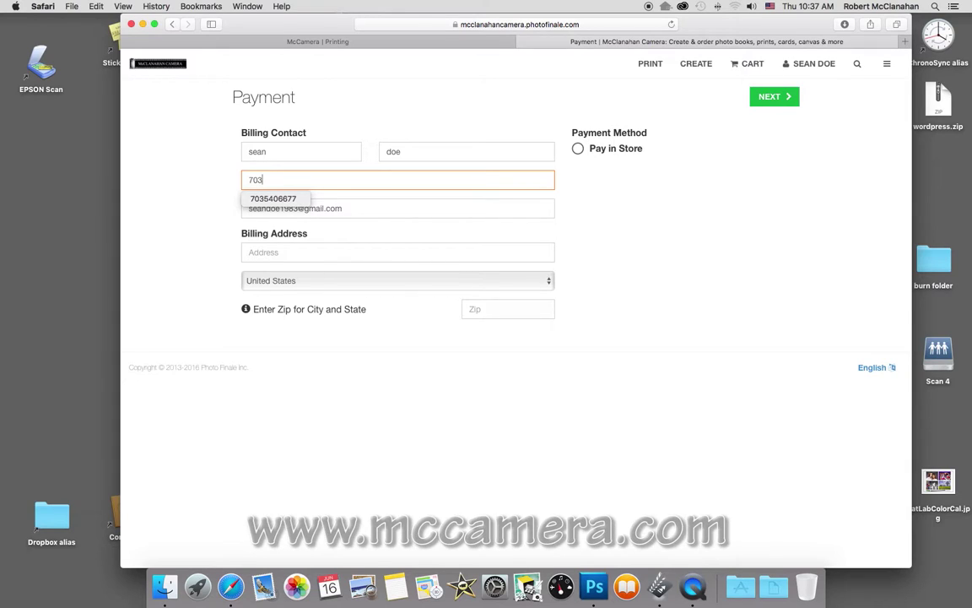
{"action": "type", "text": "12345678"}
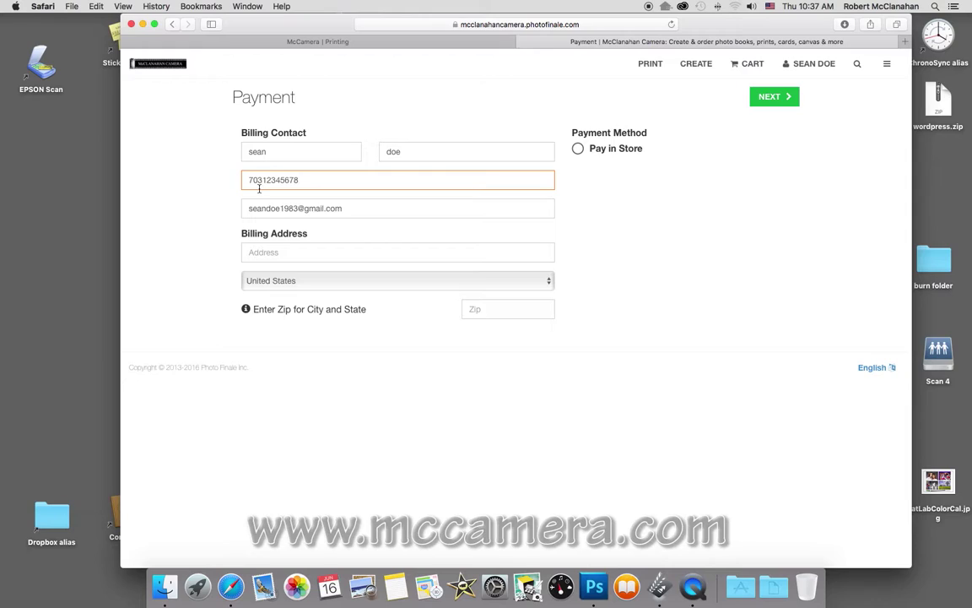
{"action": "left_click", "coordinate": [321, 254]}
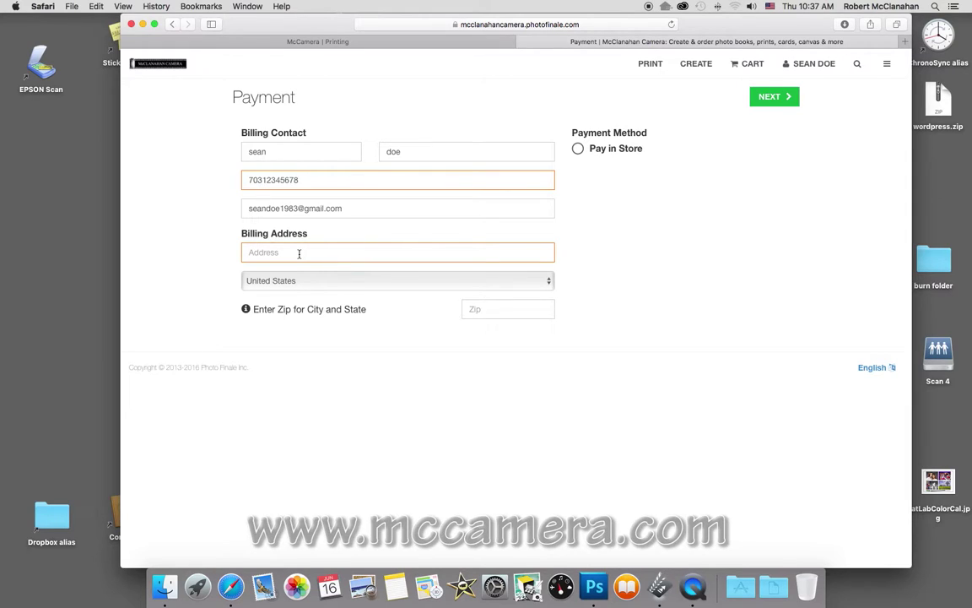
{"action": "left_click", "coordinate": [271, 255]}
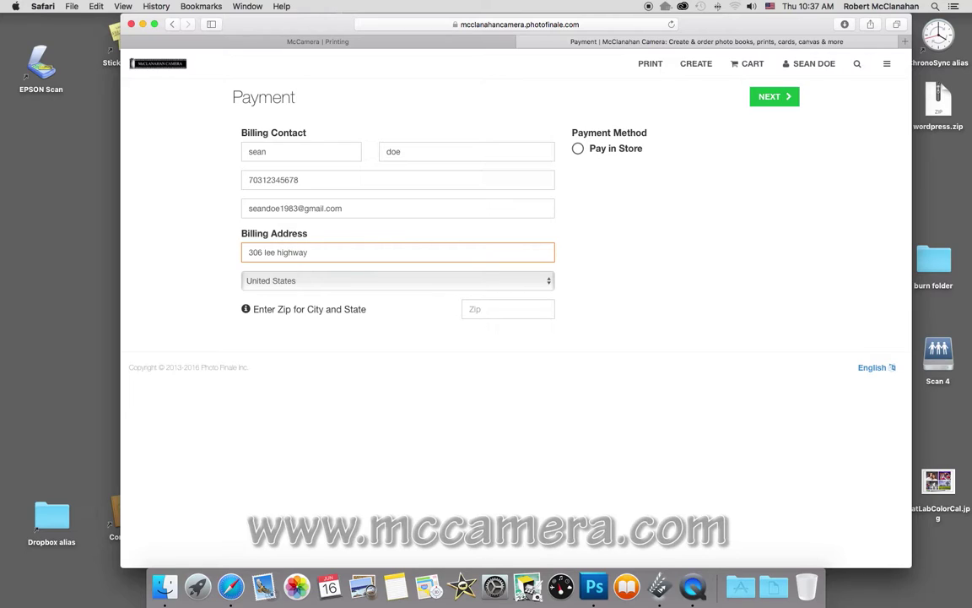
Enter the billing zip code, choose Pay in Store, and proceed to the order review.
{"action": "left_click", "coordinate": [474, 310]}
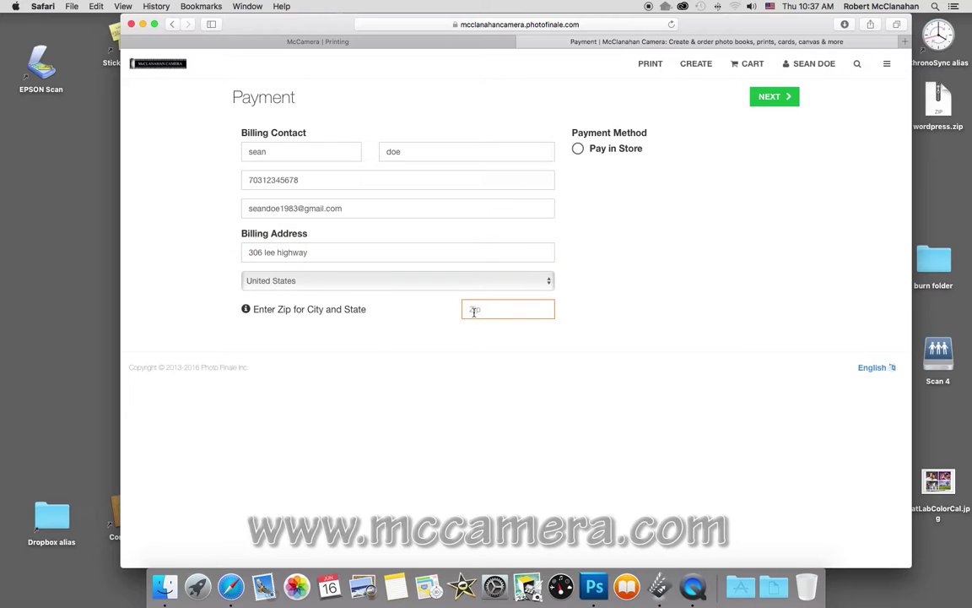
{"action": "type", "text": "21061"}
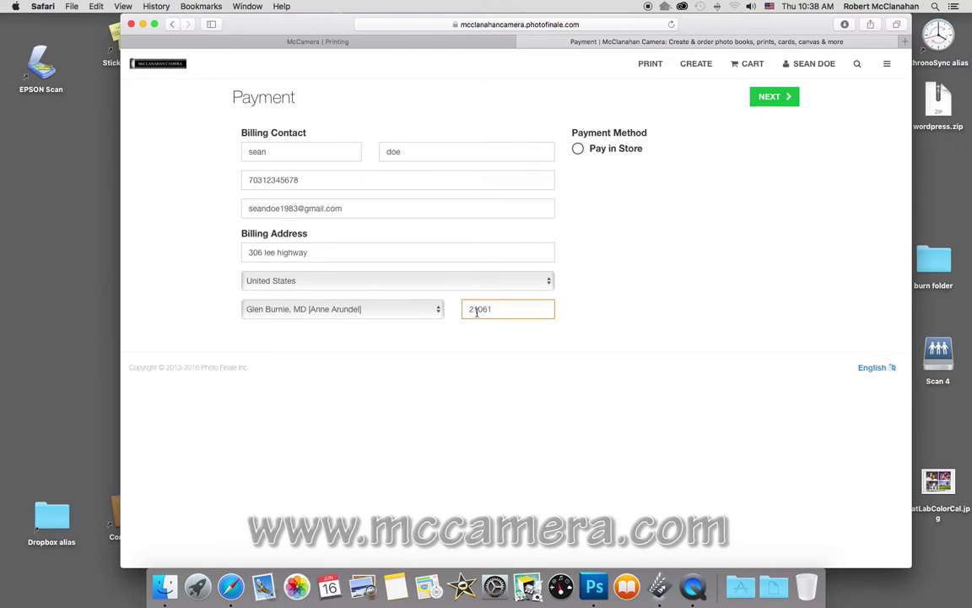
{"action": "left_click", "coordinate": [579, 149]}
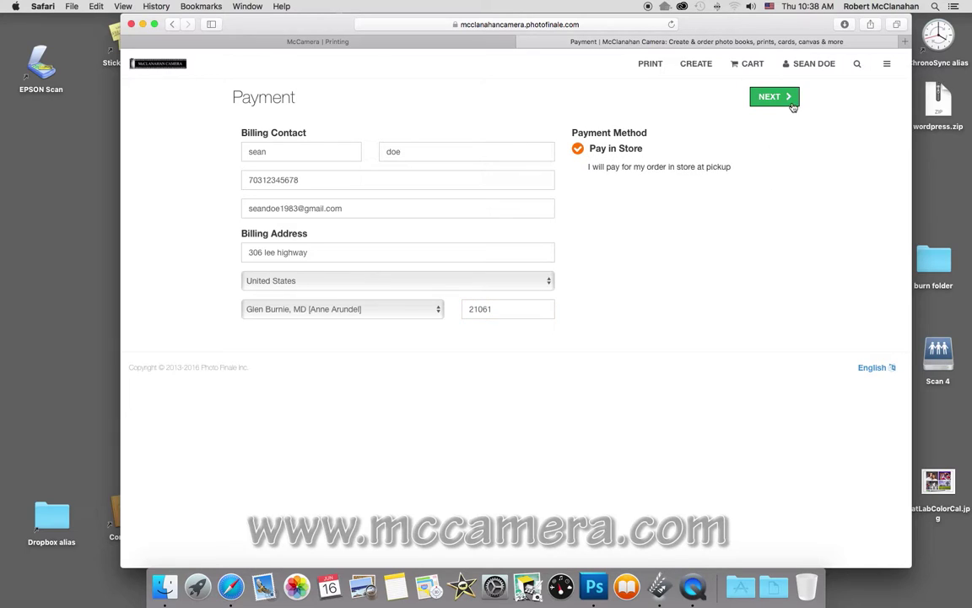
{"action": "left_click", "coordinate": [782, 98]}
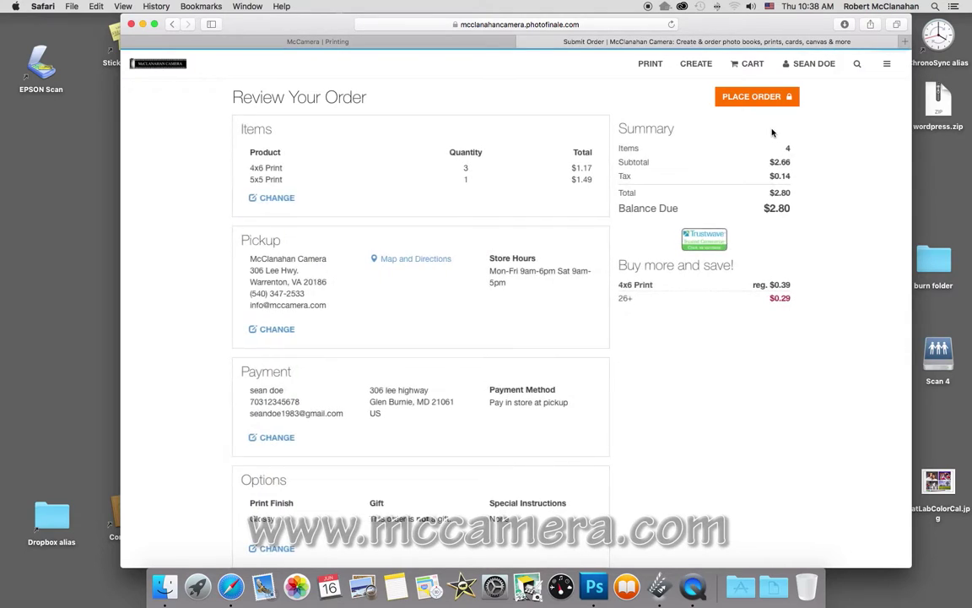
Check the $2.80 four-print order, place it, then choose Sign Out from the account menu.
{"action": "scroll", "coordinate": [536, 212], "scroll_direction": "down", "scroll_amount": 2}
{"action": "scroll", "coordinate": [537, 212], "scroll_direction": "down", "scroll_amount": 3}
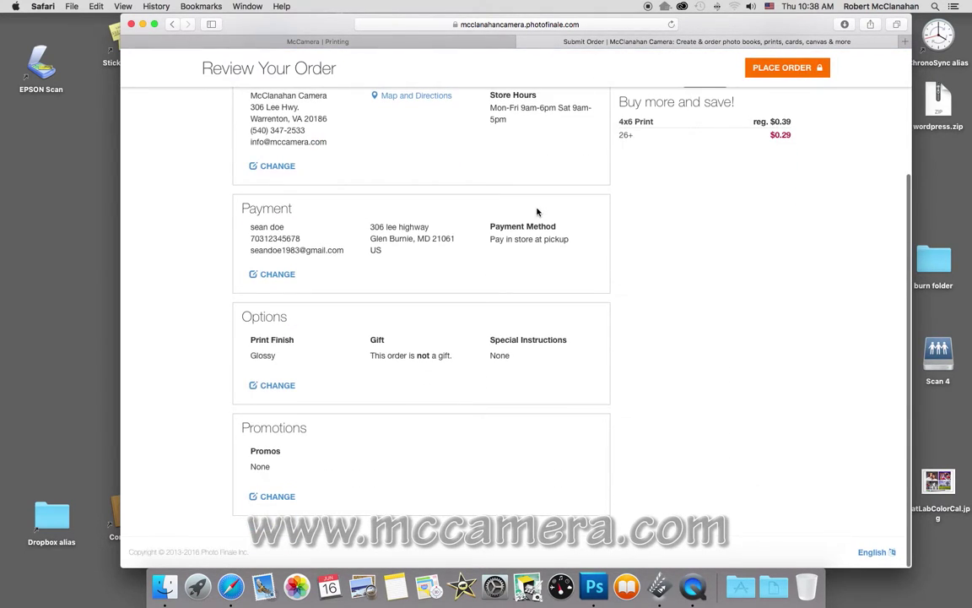
{"action": "scroll", "coordinate": [537, 212], "scroll_direction": "up", "scroll_amount": 5}
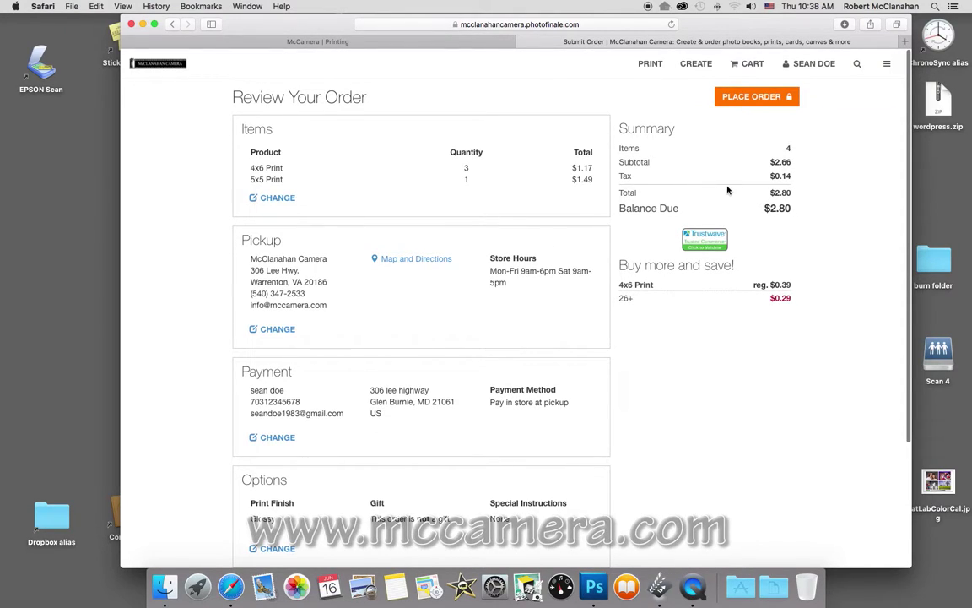
{"action": "left_click", "coordinate": [756, 97]}
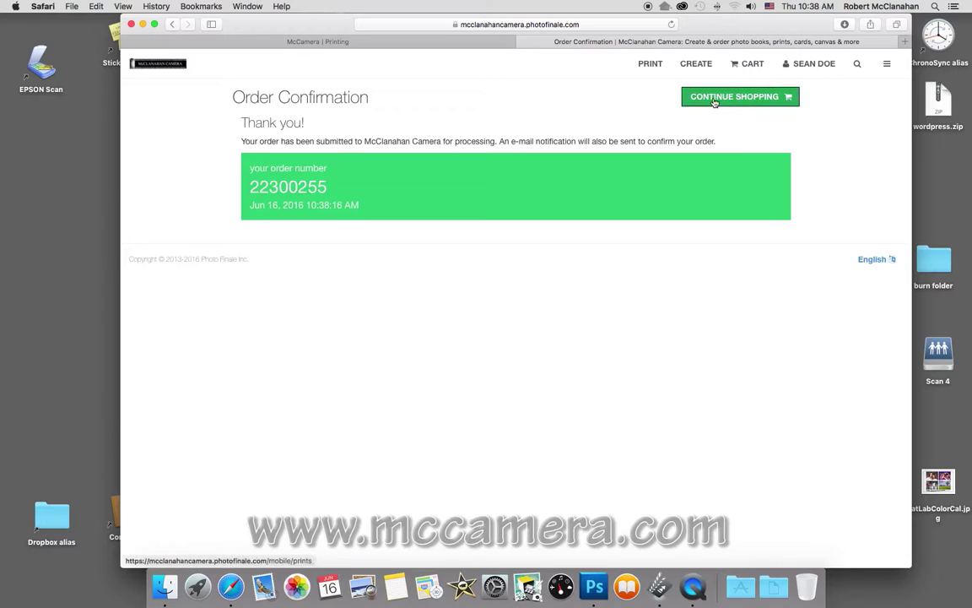
{"action": "left_click", "coordinate": [815, 70]}
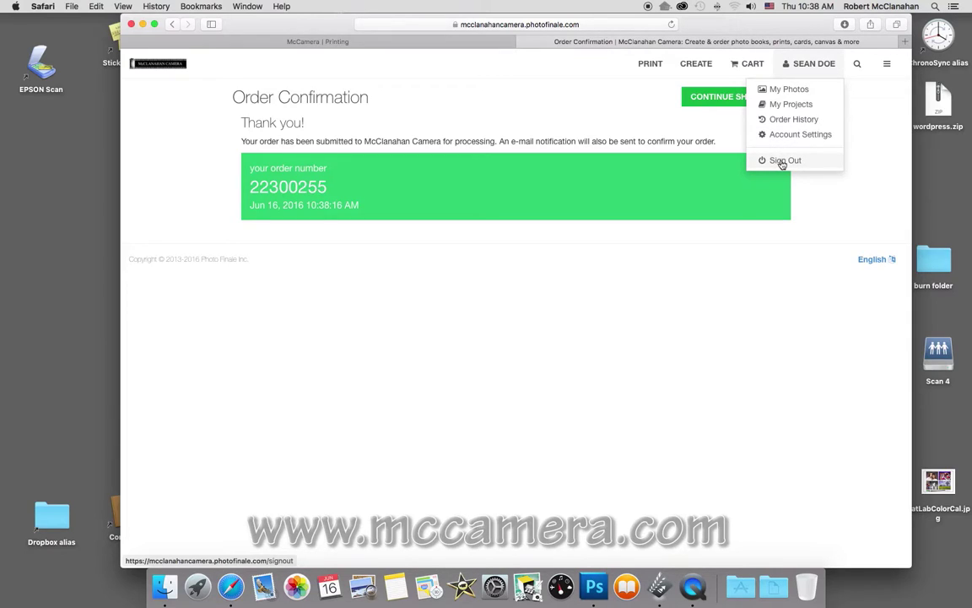
{"action": "left_click", "coordinate": [782, 161]}
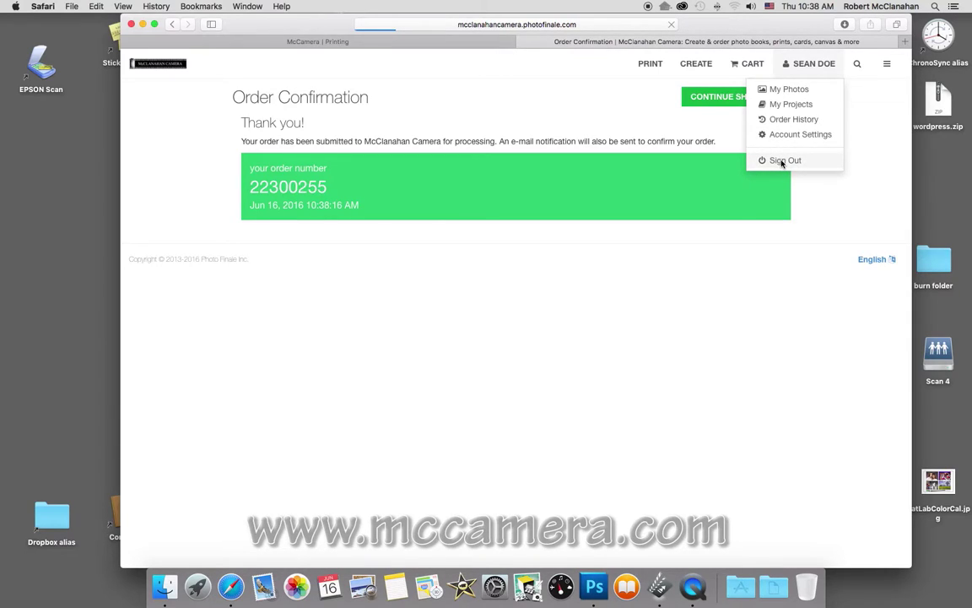